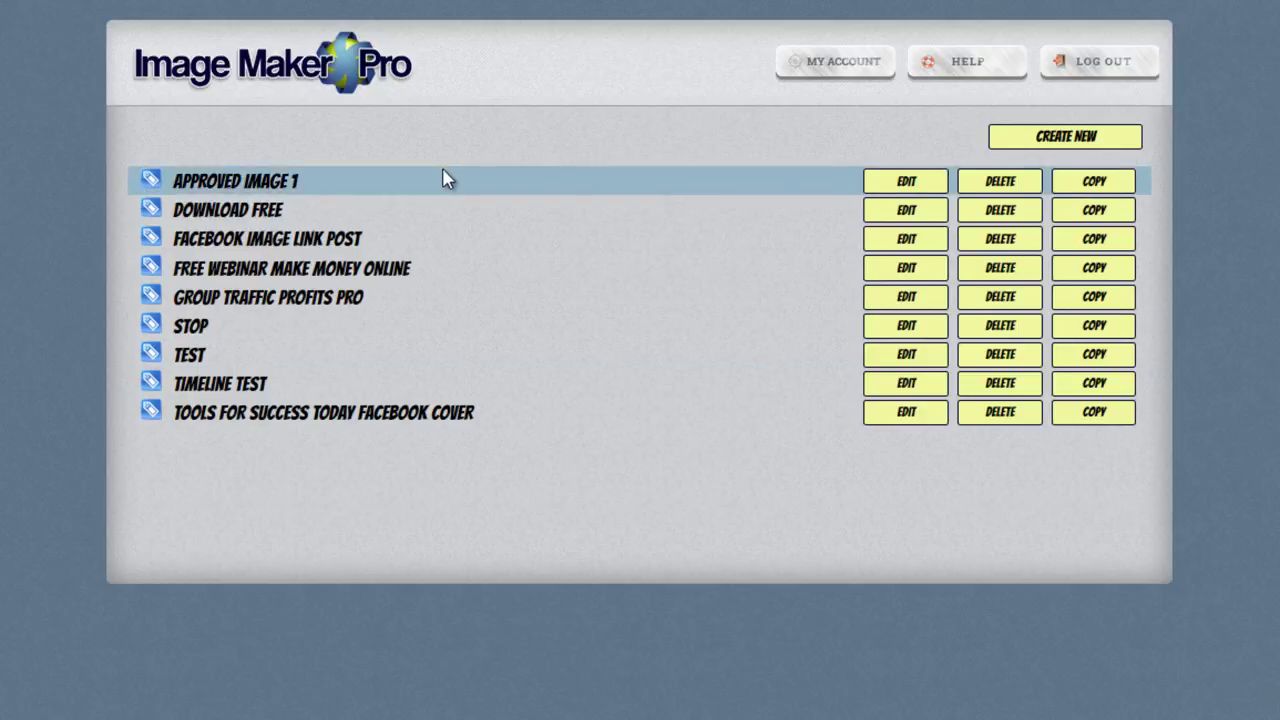
# Create a new graphic named 'TEST GRAPHIC'.
pyautogui.click(1078, 137)
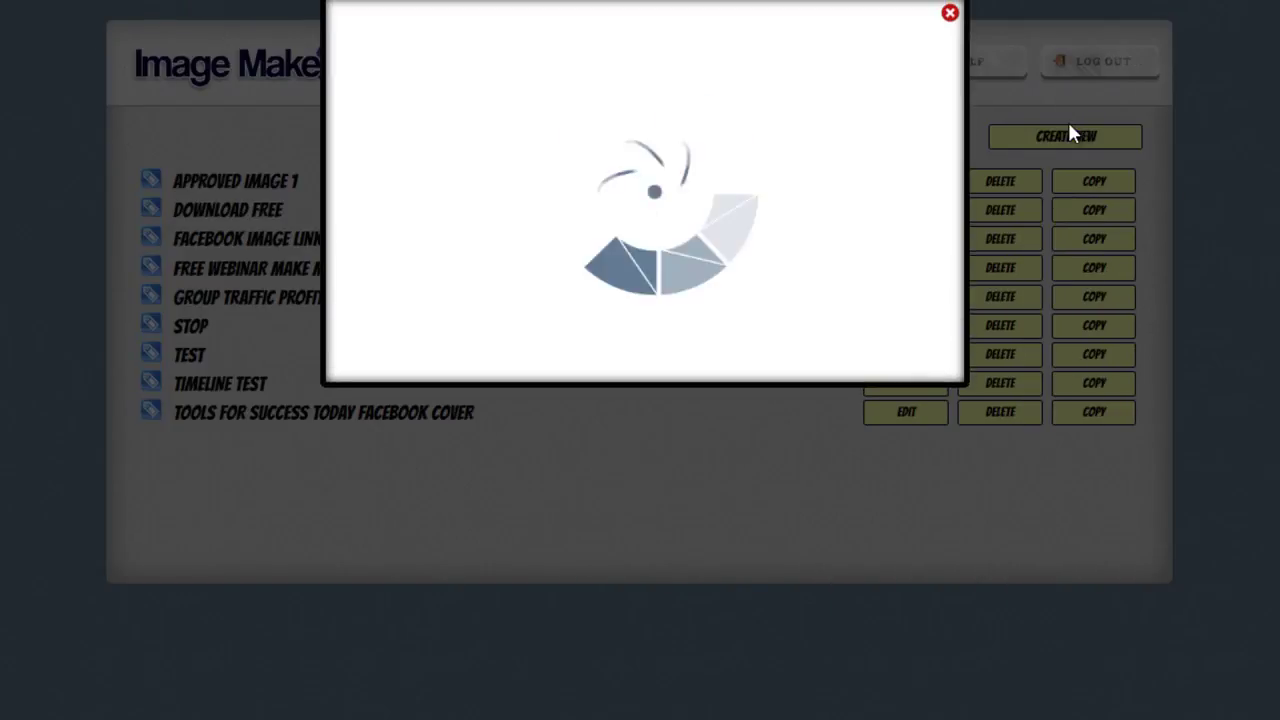
pyautogui.click(594, 44)
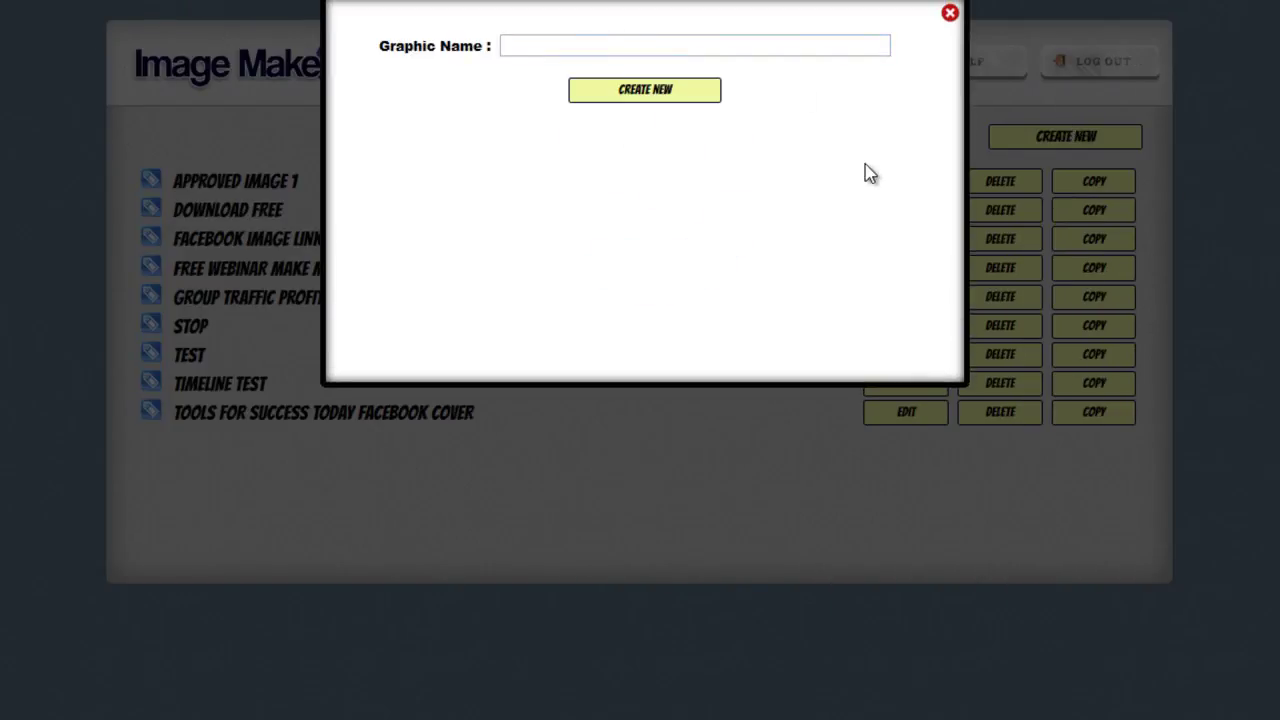
pyautogui.write('T')
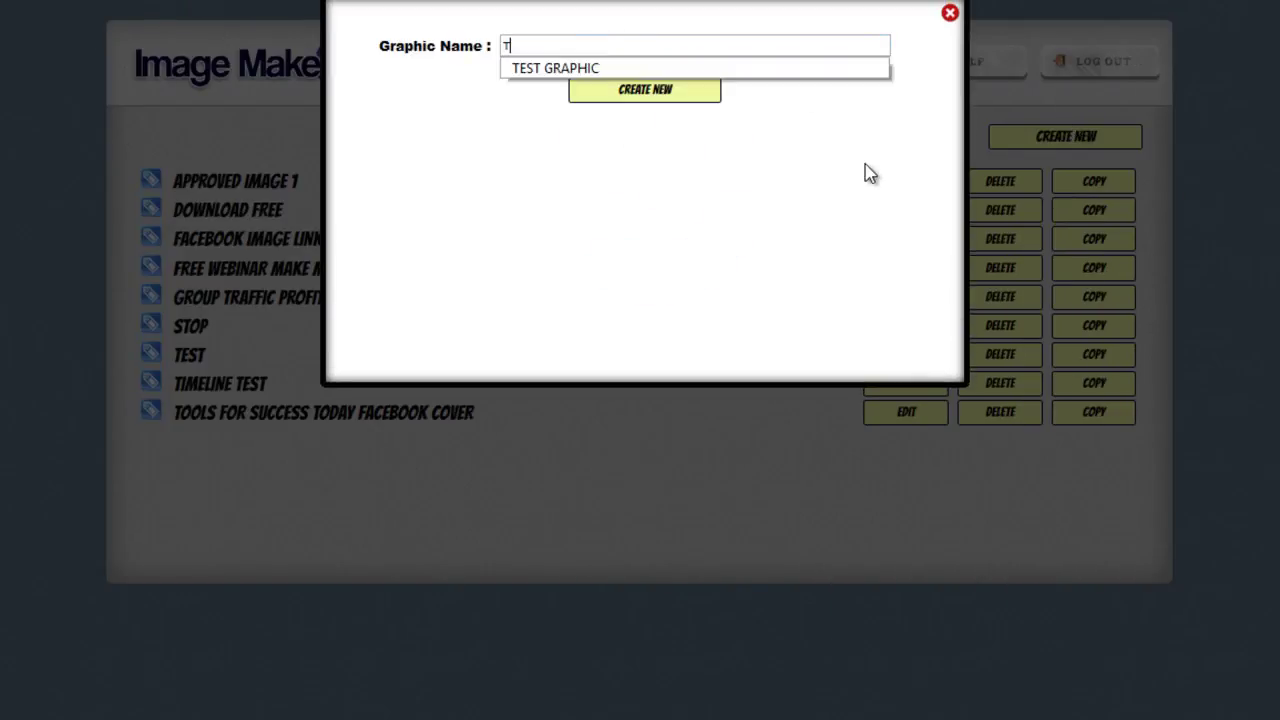
pyautogui.write('EST GRAPHIC')
pyautogui.click(703, 97)
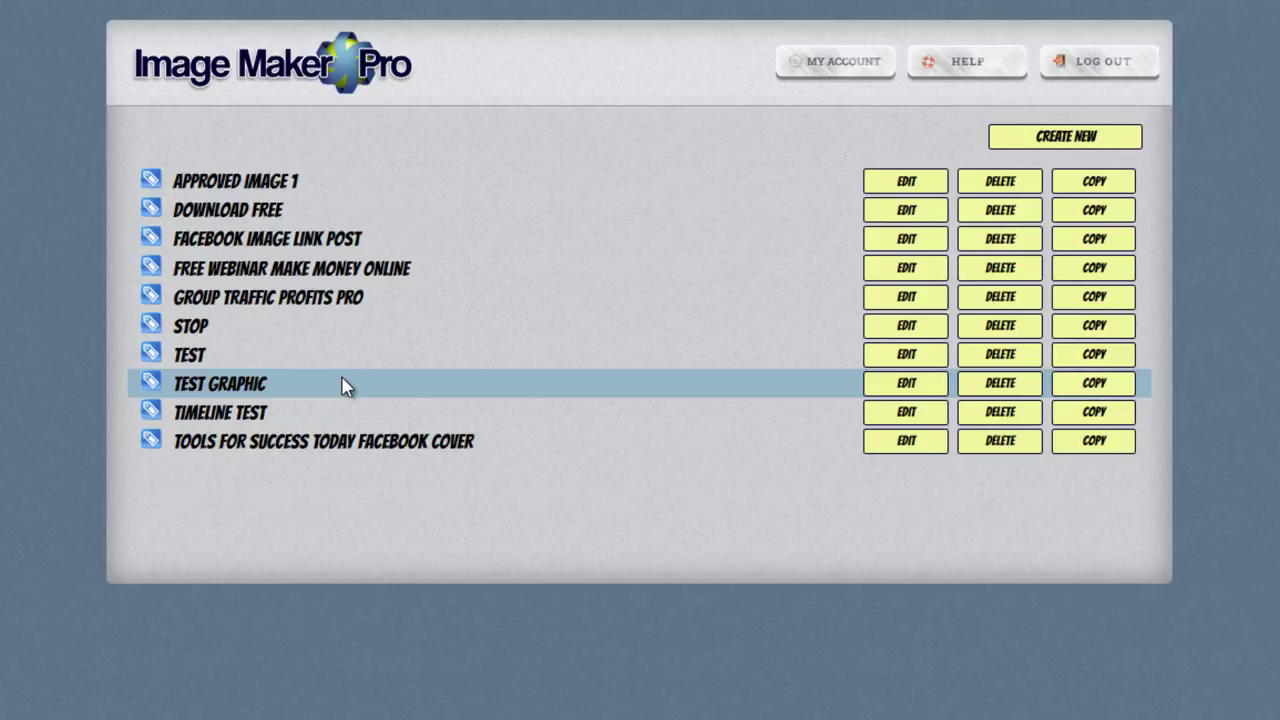
# Open TEST GRAPHIC in the editor and bring up its Settings background options.
pyautogui.click(928, 395)
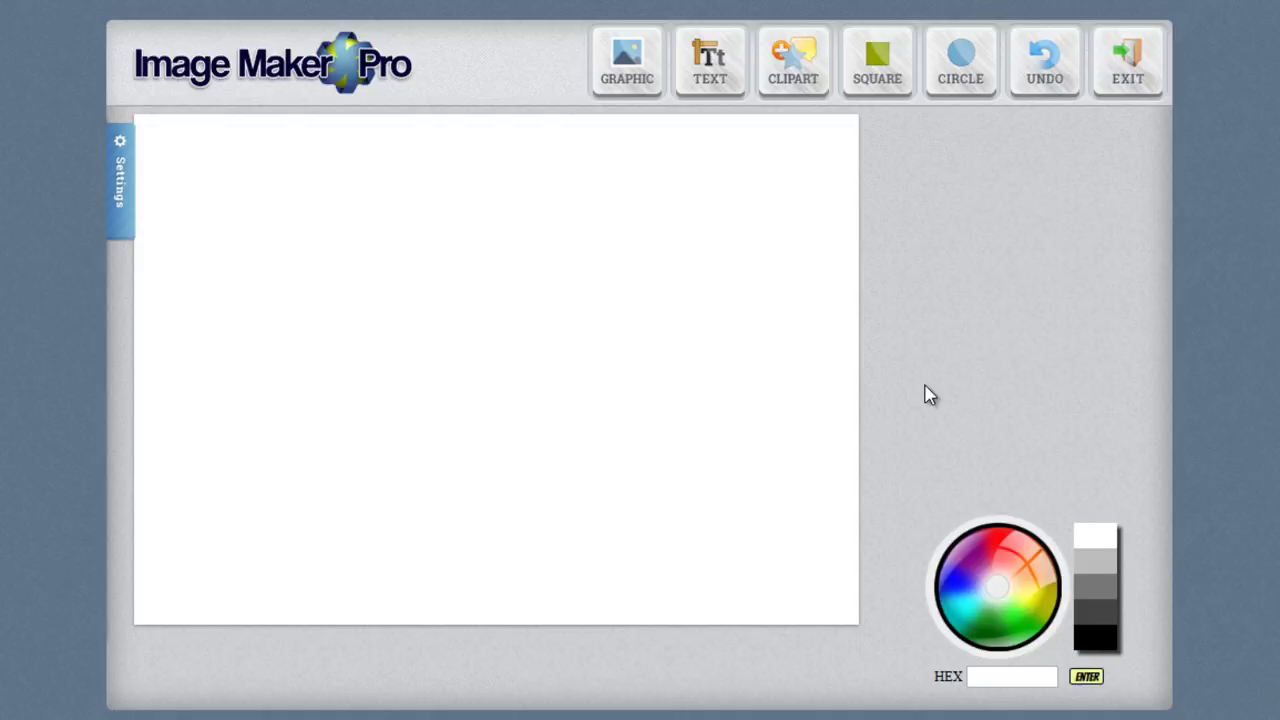
pyautogui.click(126, 200)
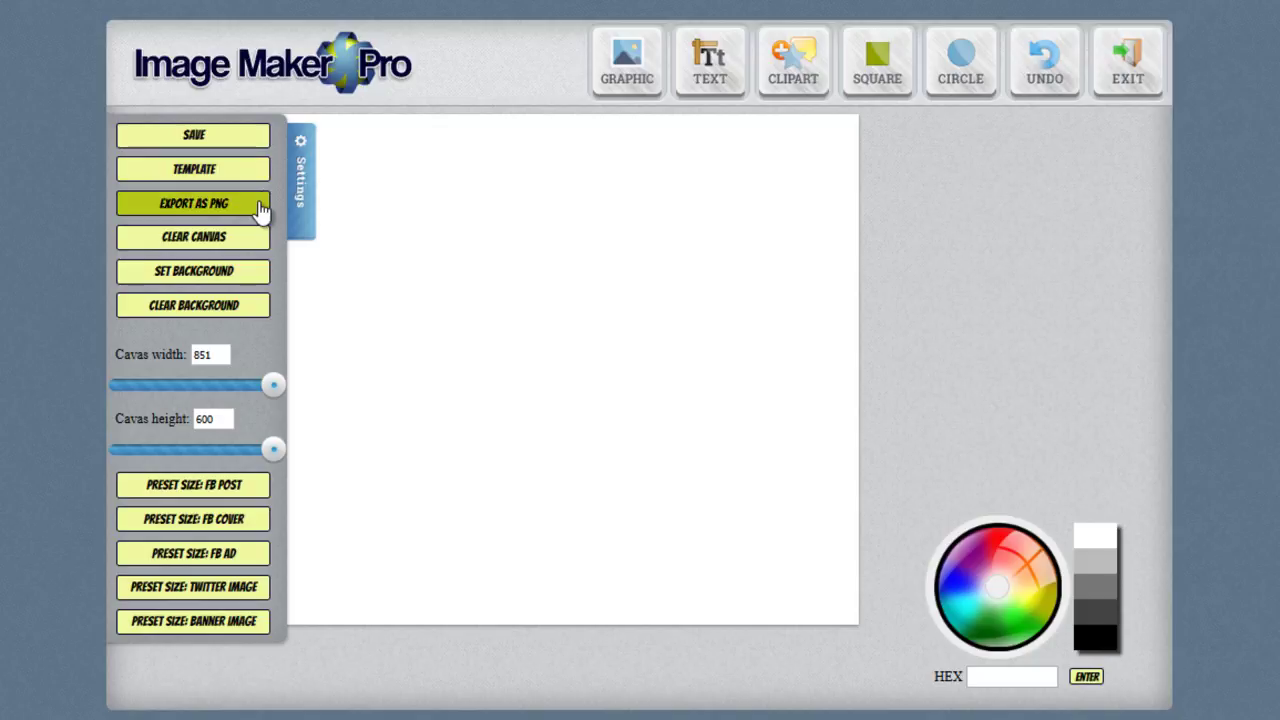
pyautogui.click(253, 277)
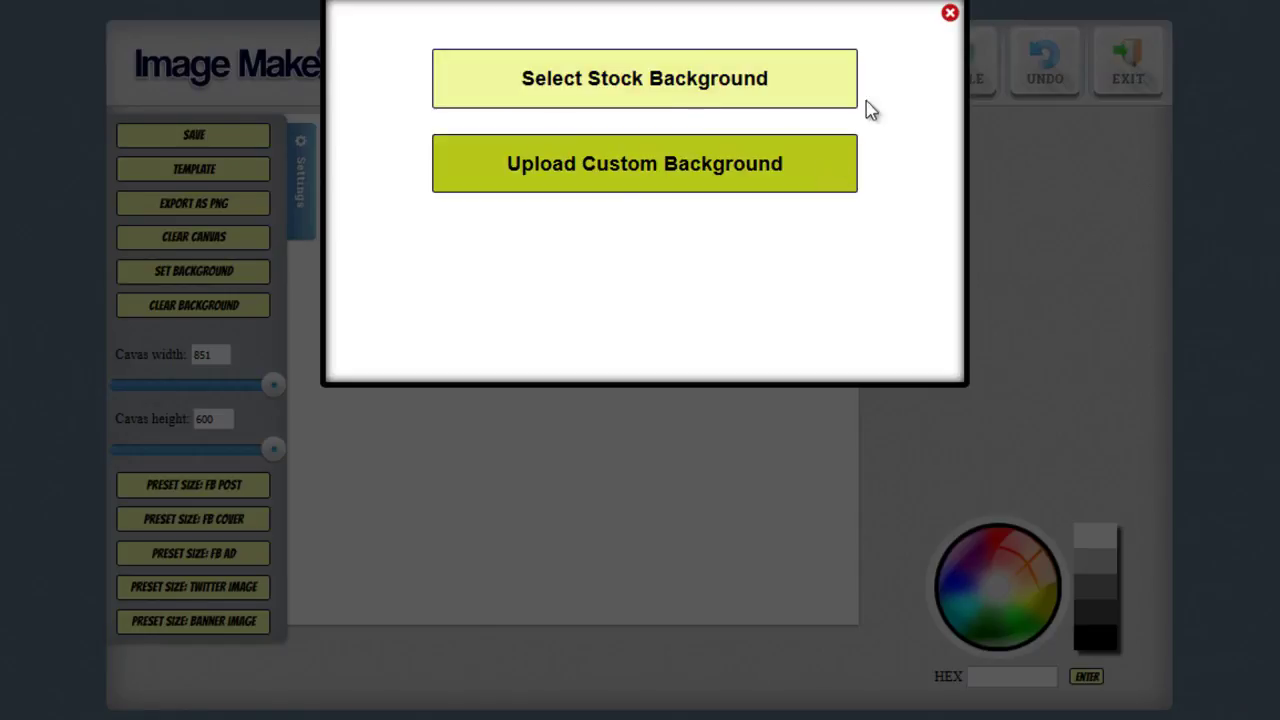
# Dismiss the background popup and try each preset size, from Facebook post to 728x90 banner.
pyautogui.click(949, 15)
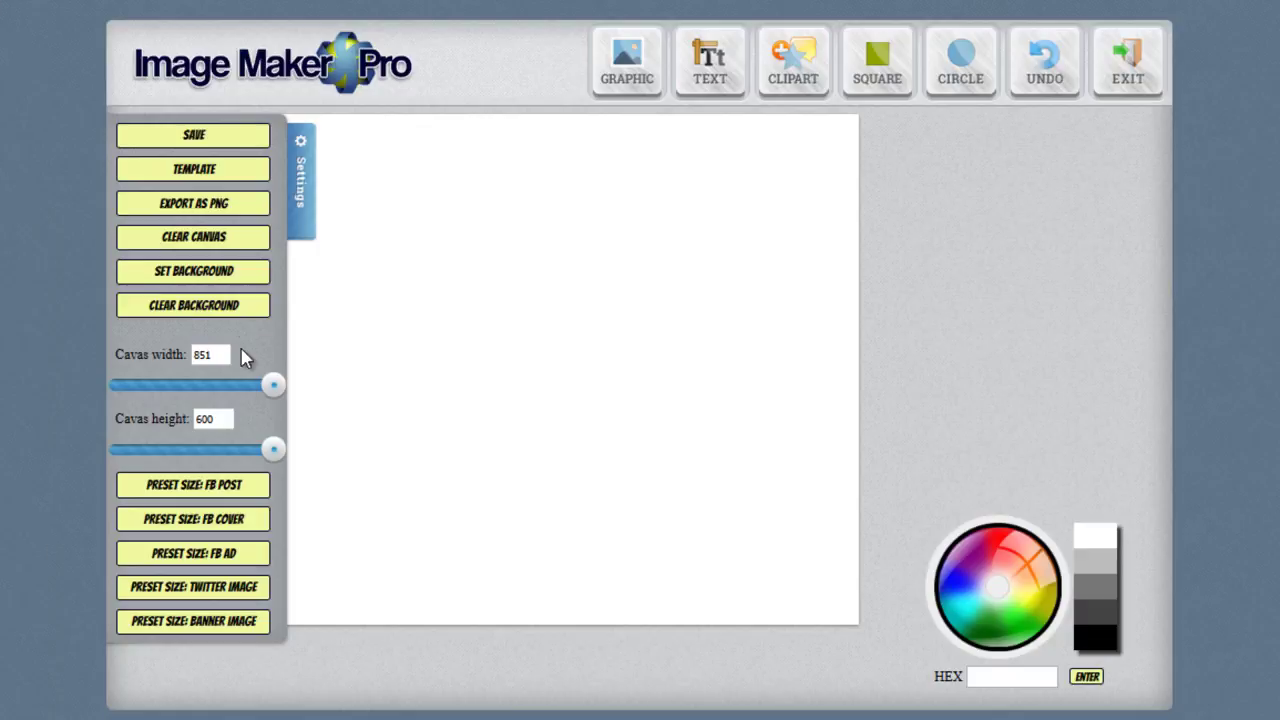
pyautogui.click(242, 492)
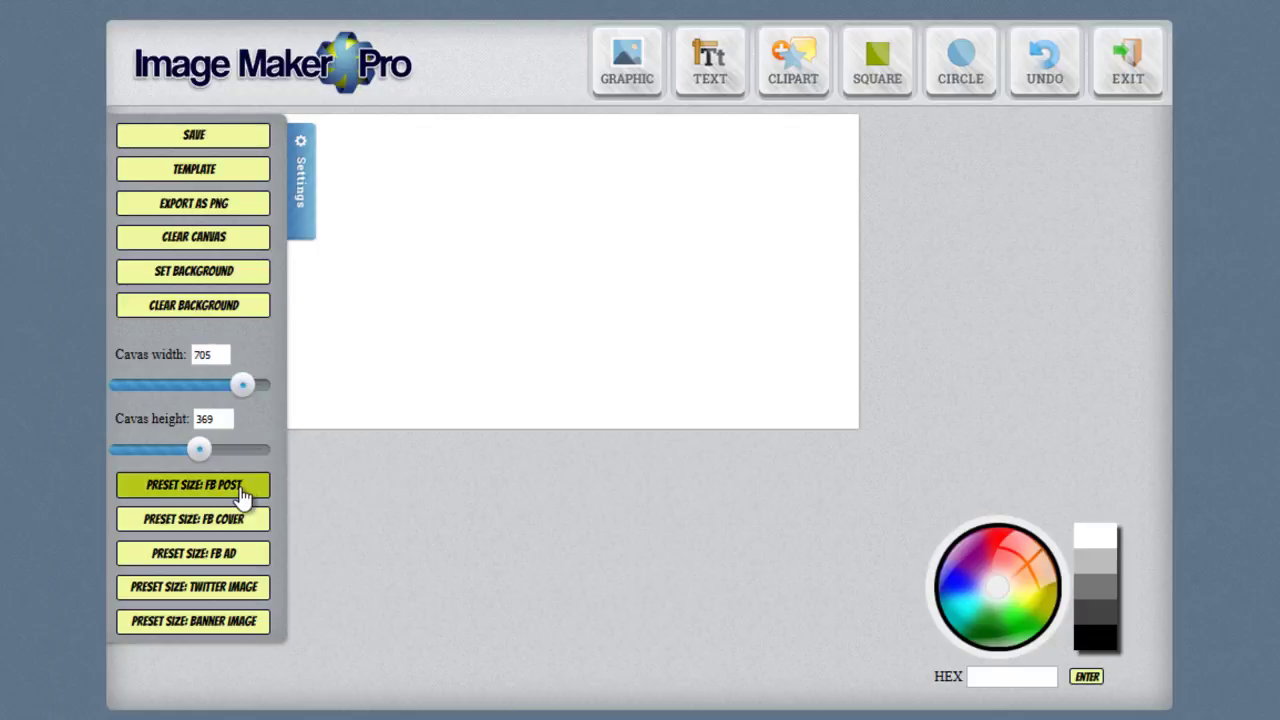
pyautogui.click(249, 521)
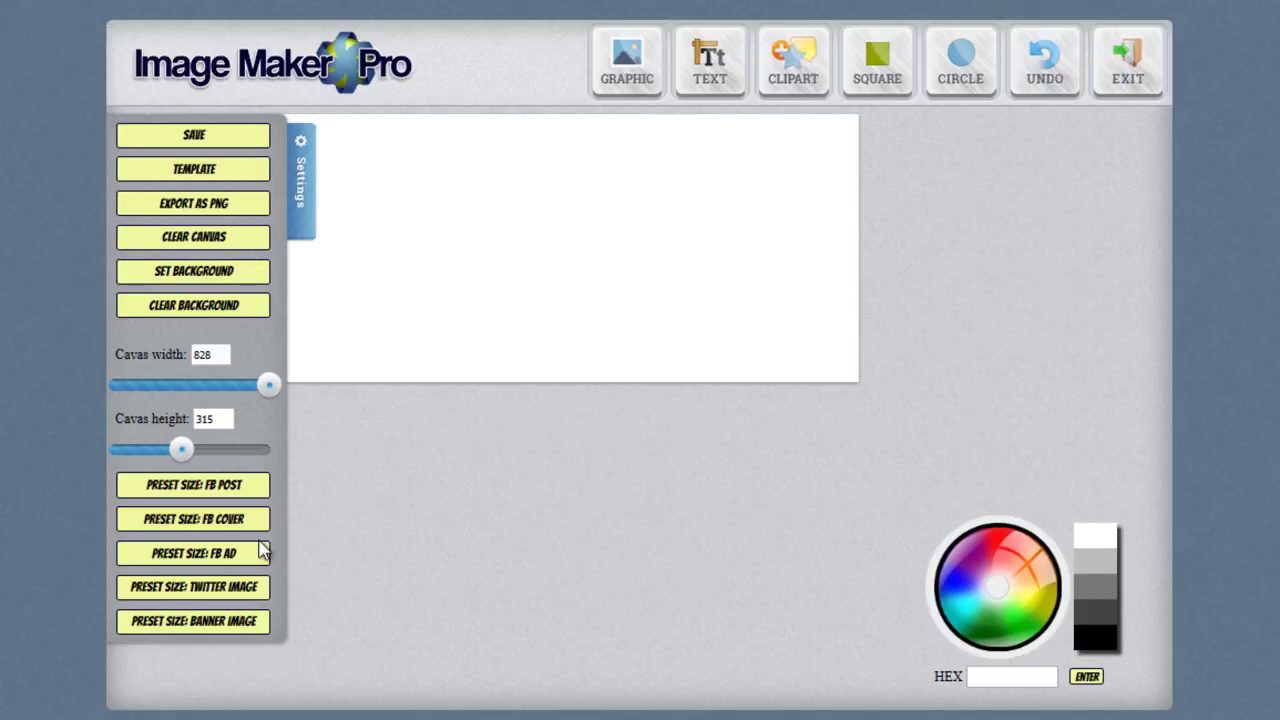
pyautogui.click(261, 555)
pyautogui.click(270, 590)
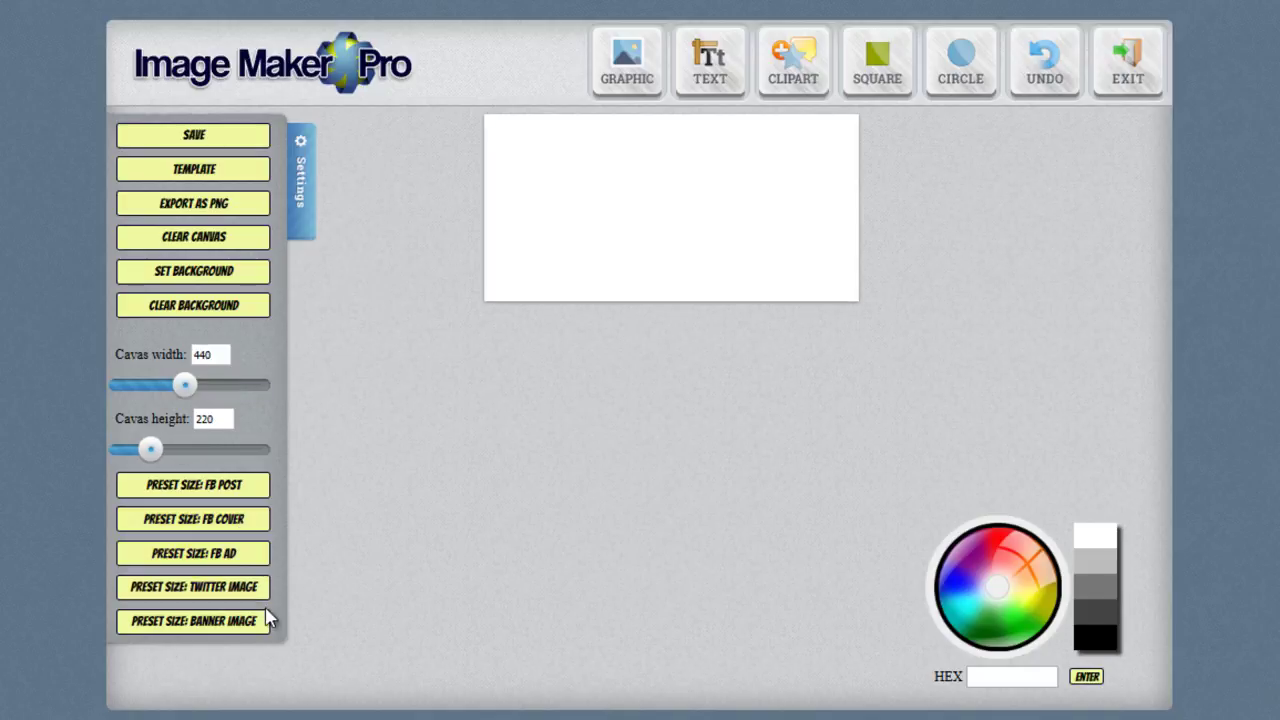
pyautogui.click(265, 622)
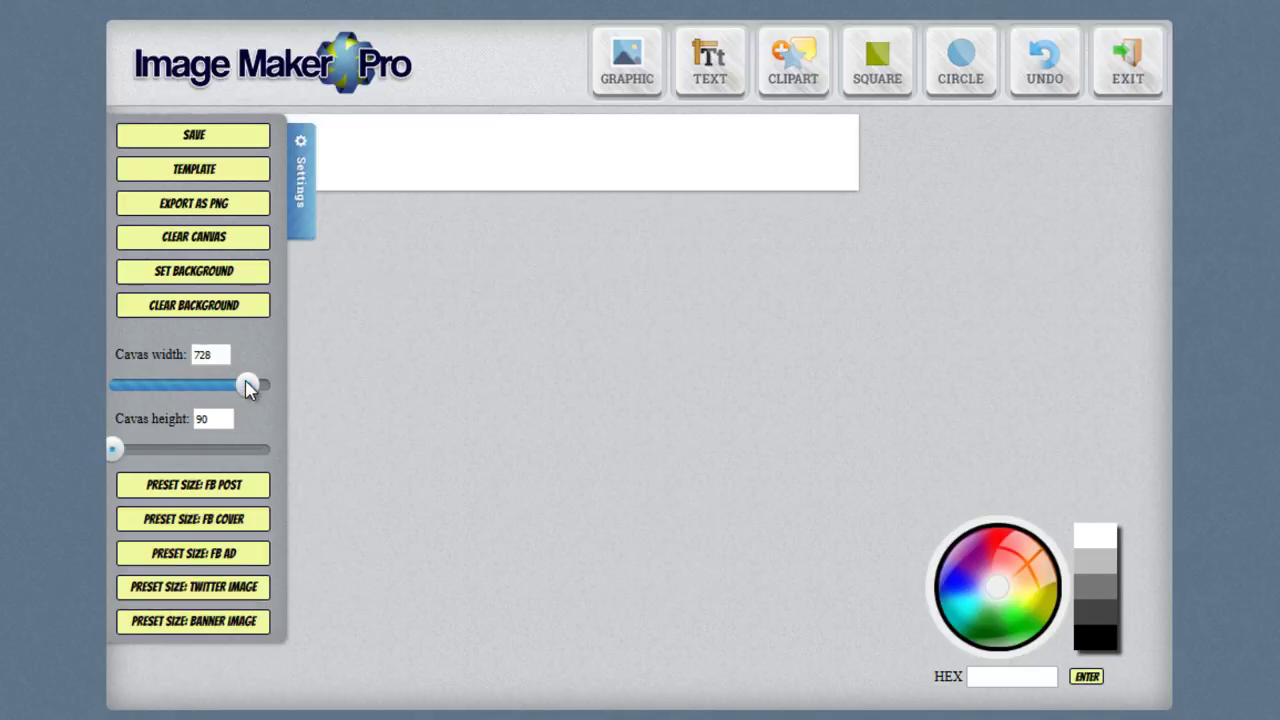
# Set the canvas to 841 × 600 with the width and height sliders, then close Settings.
pyautogui.moveTo(249, 386); pyautogui.dragTo(278, 388)
pyautogui.moveTo(115, 450); pyautogui.dragTo(304, 458)
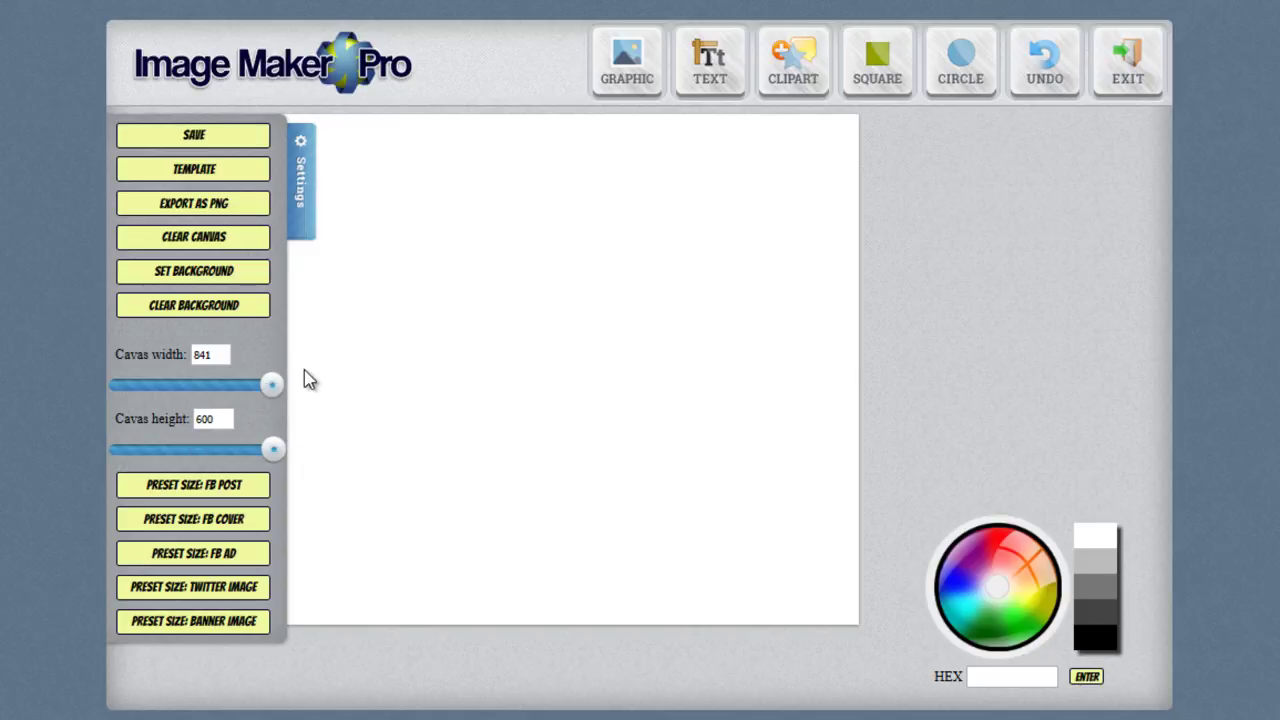
pyautogui.click(303, 190)
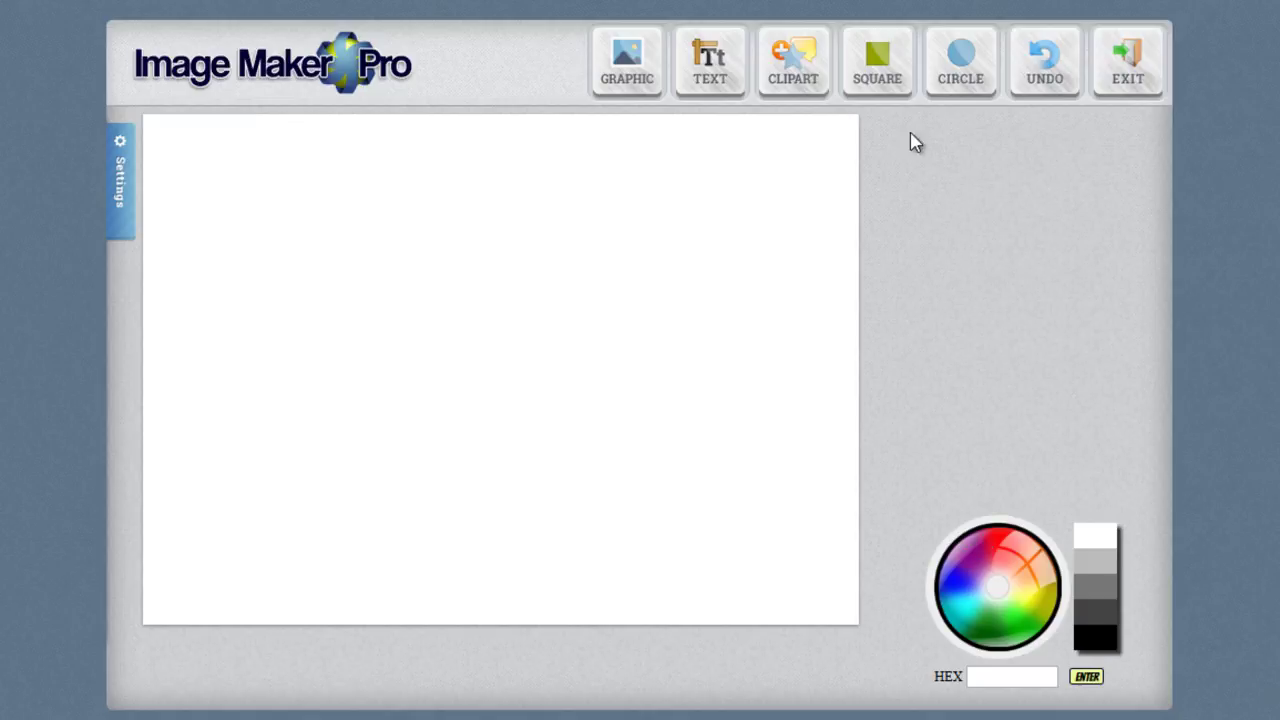
# Add a square, enlarge it, move it up-left, and recolour it dark green #147b14.
pyautogui.click(897, 86)
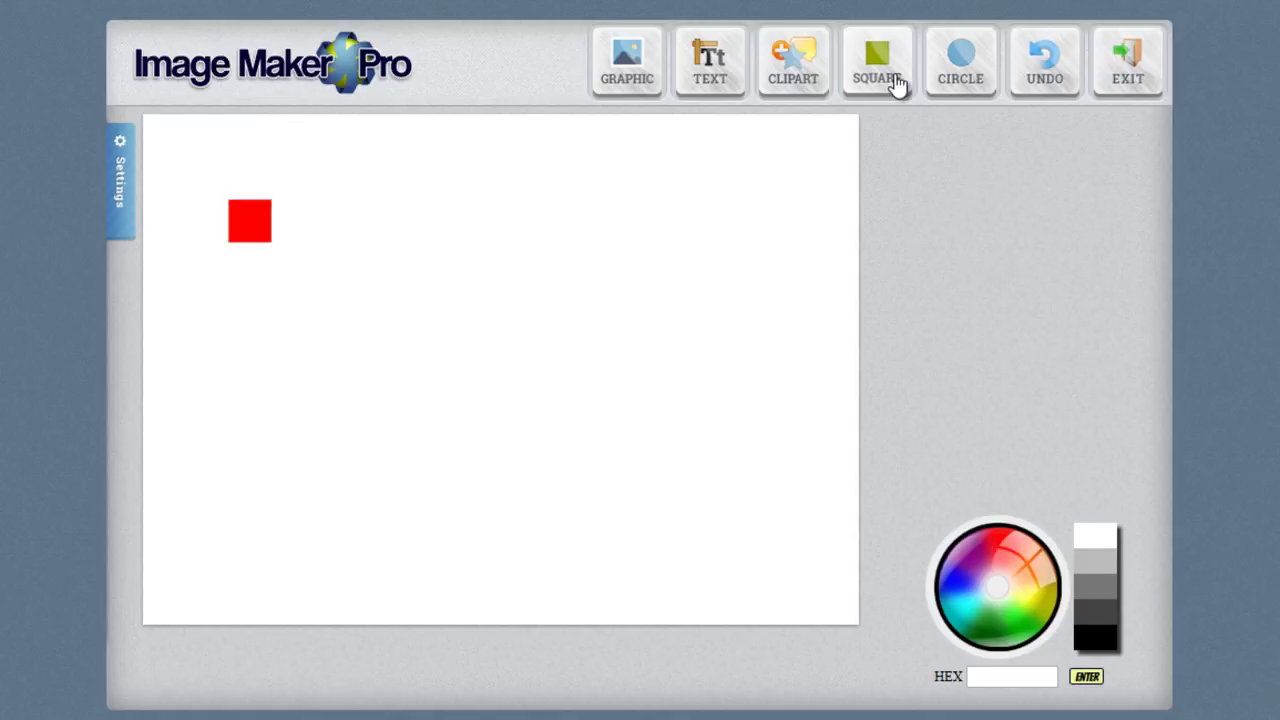
pyautogui.moveTo(251, 223); pyautogui.dragTo(595, 473)
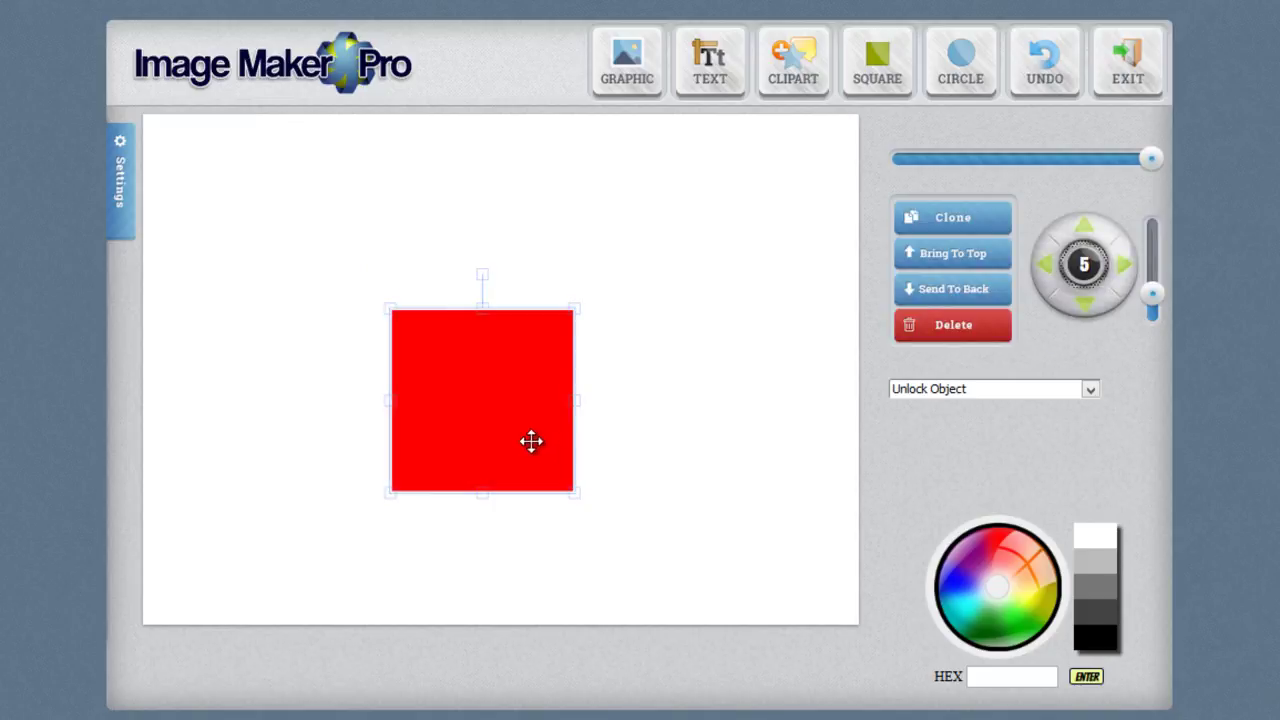
pyautogui.moveTo(523, 431); pyautogui.dragTo(473, 373)
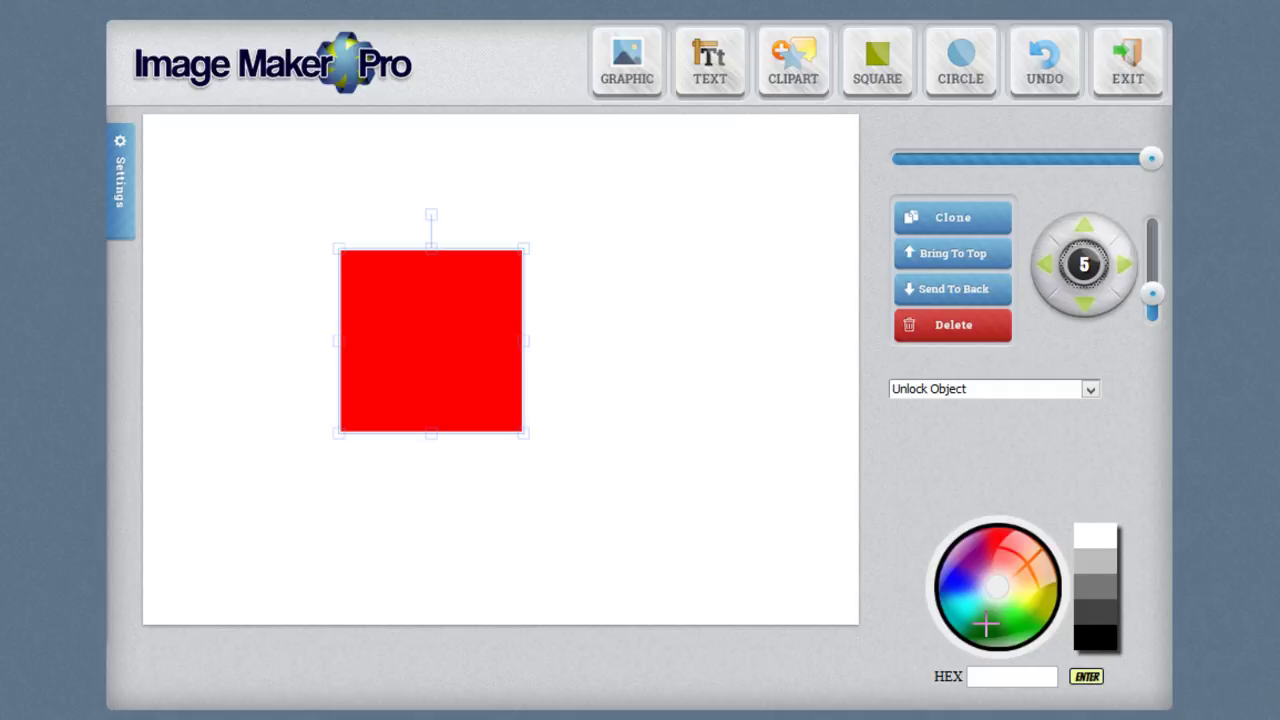
pyautogui.click(986, 624)
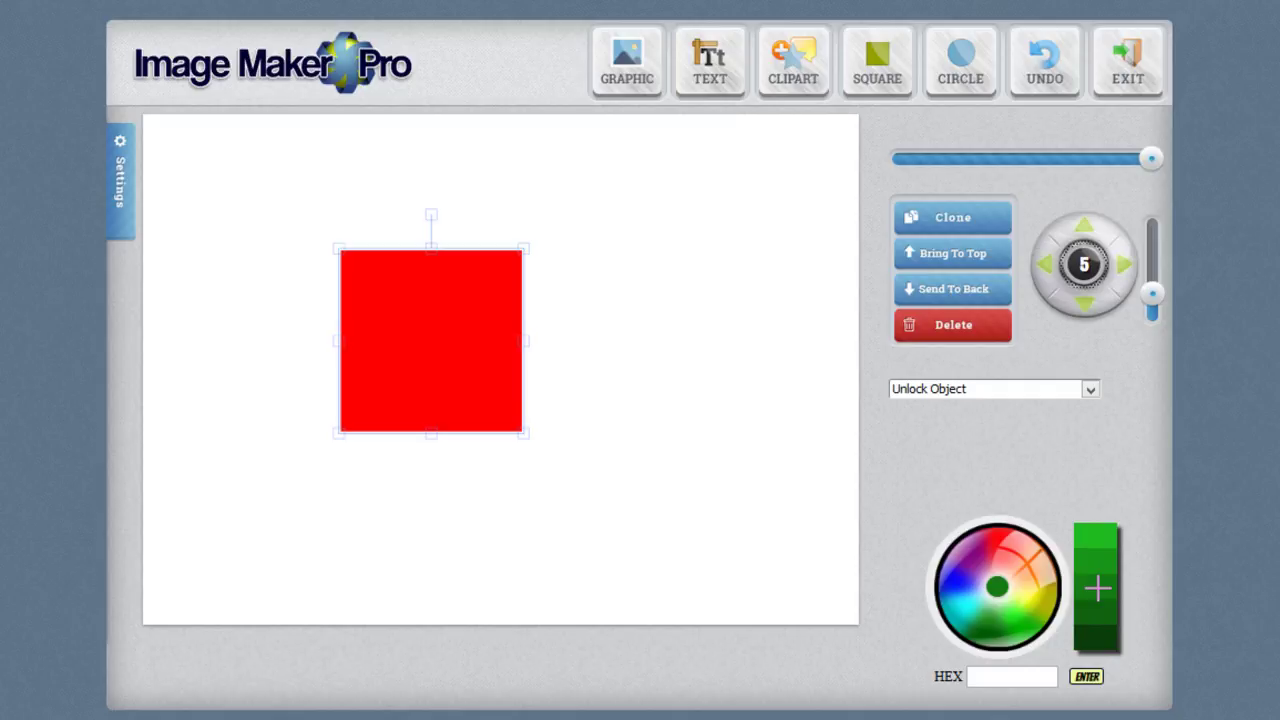
pyautogui.click(1097, 589)
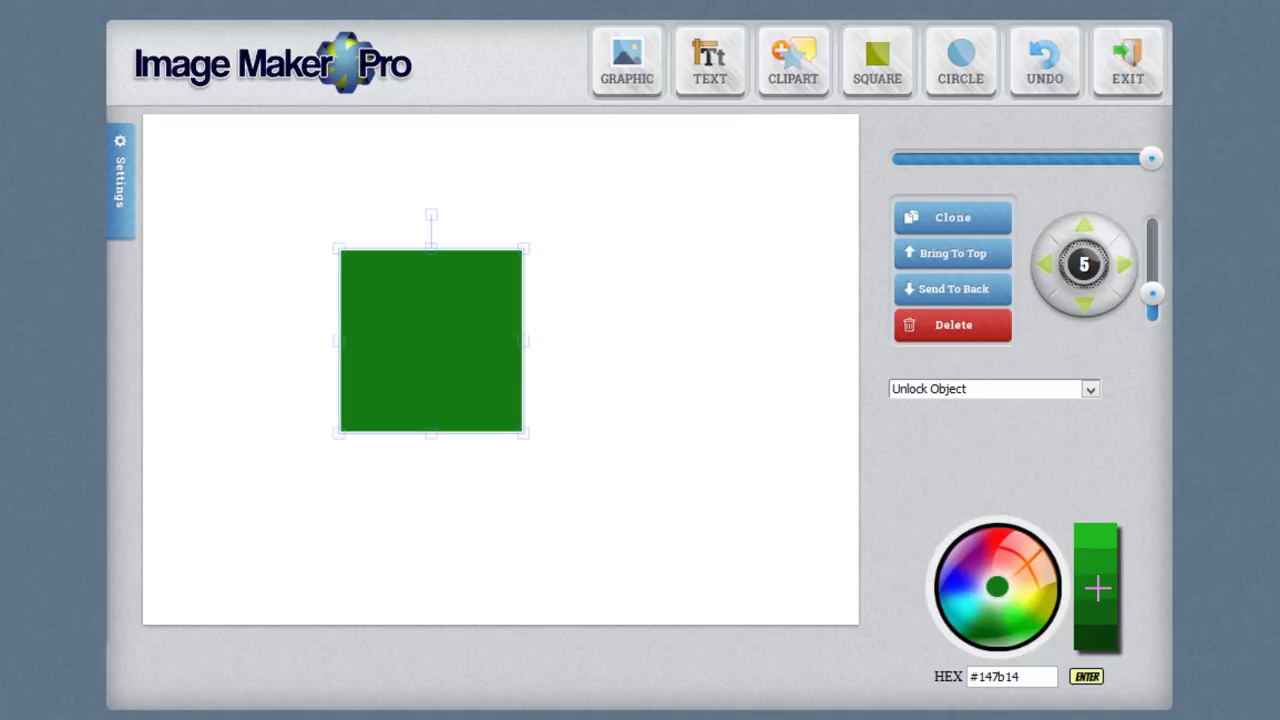
pyautogui.click(745, 408)
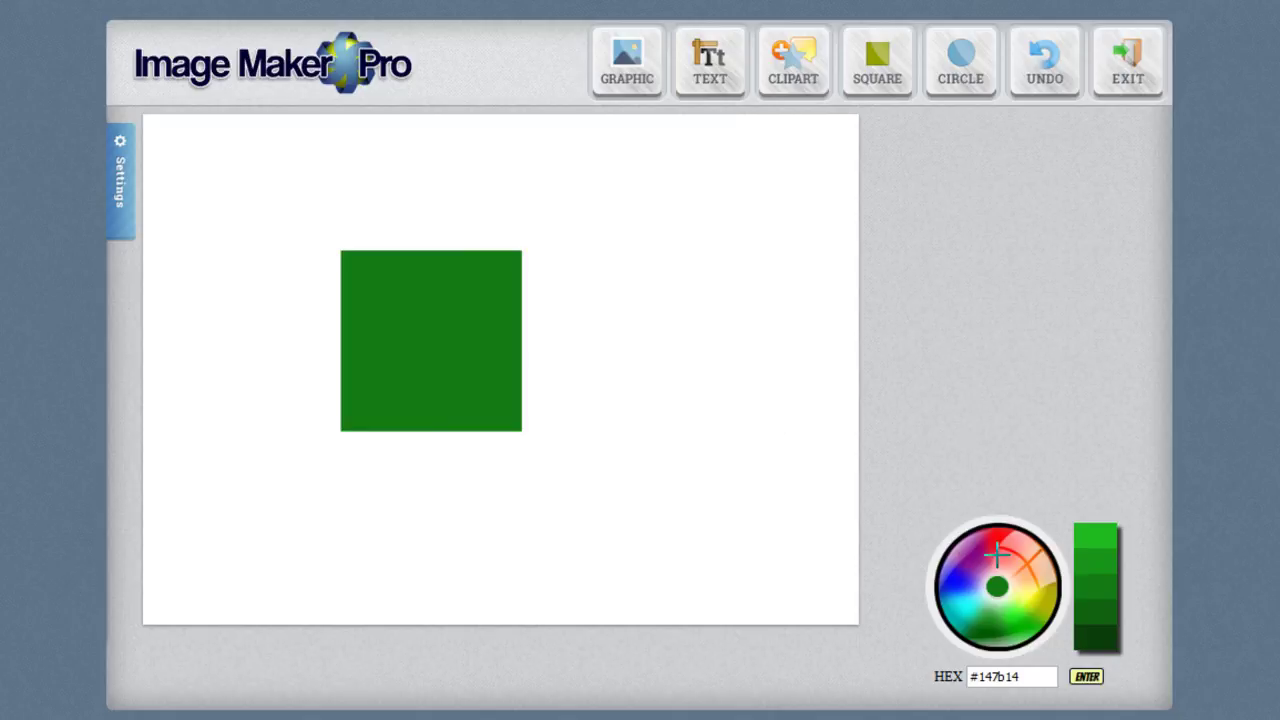
# Fill the canvas background with yellow #f0f50b from the colour wheel and shade strip.
pyautogui.click(1036, 600)
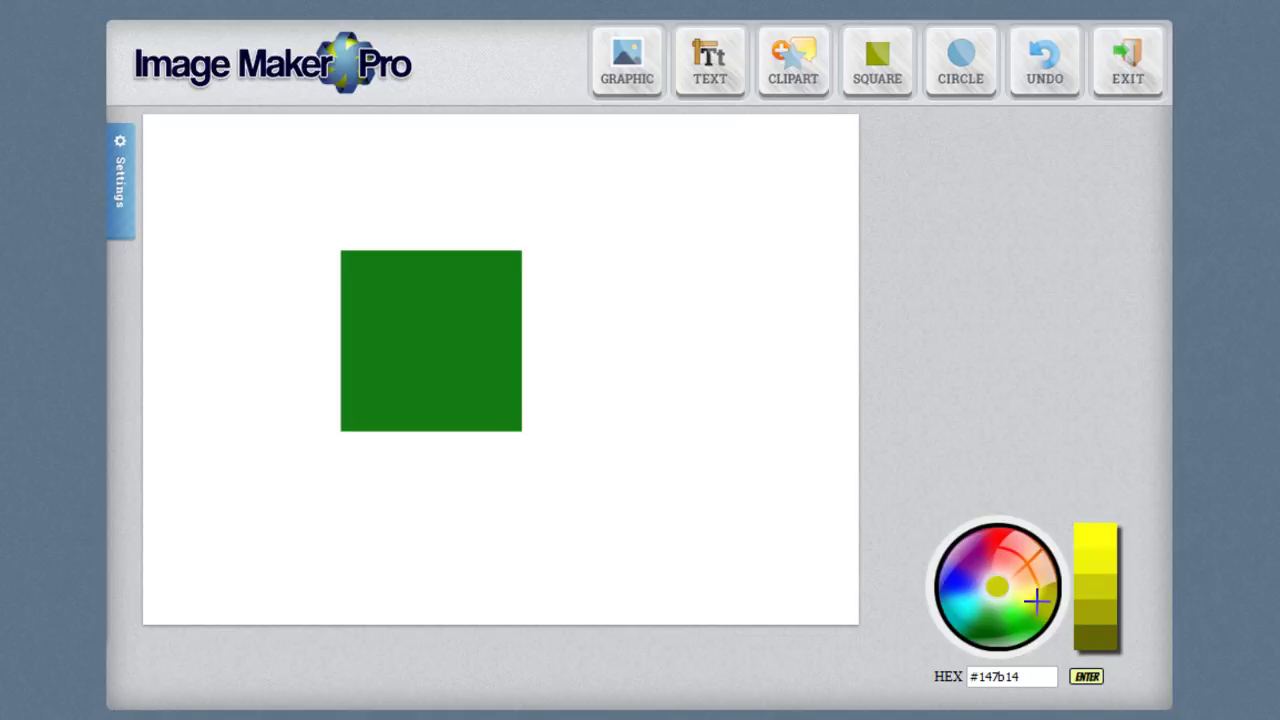
pyautogui.click(1103, 566)
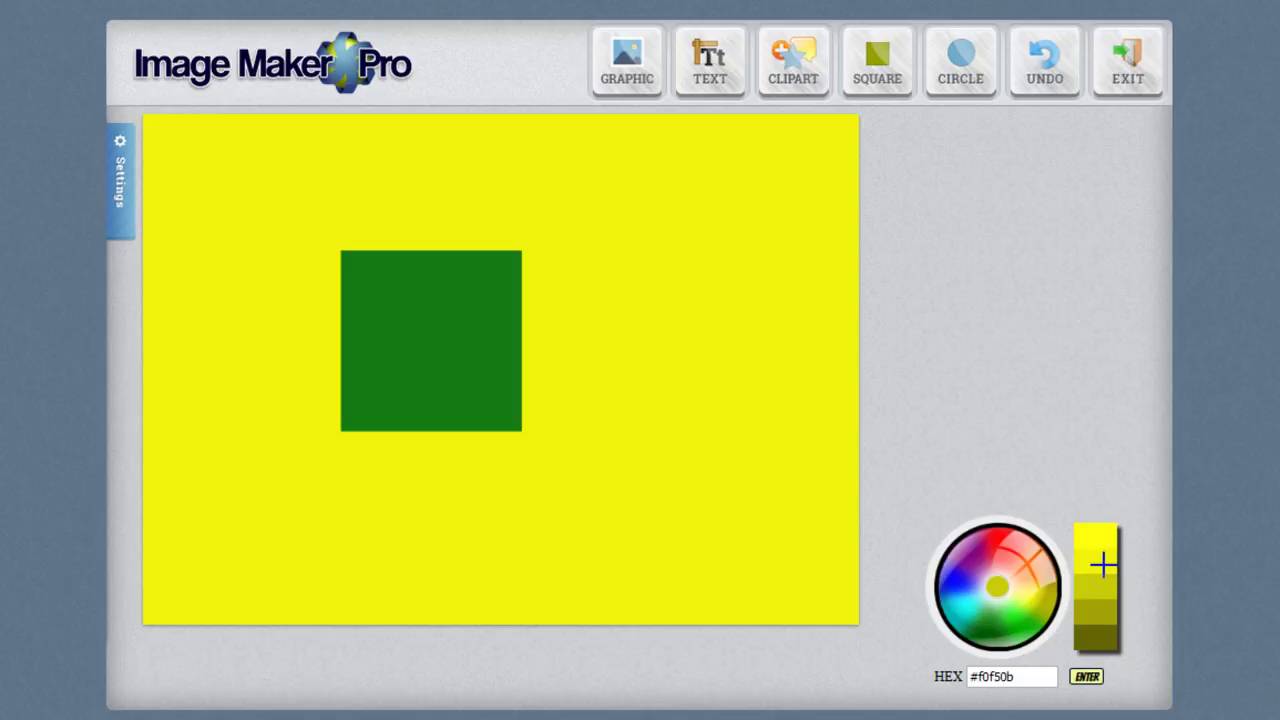
# Clear all objects from the canvas and reset its background to white in Settings.
pyautogui.click(124, 218)
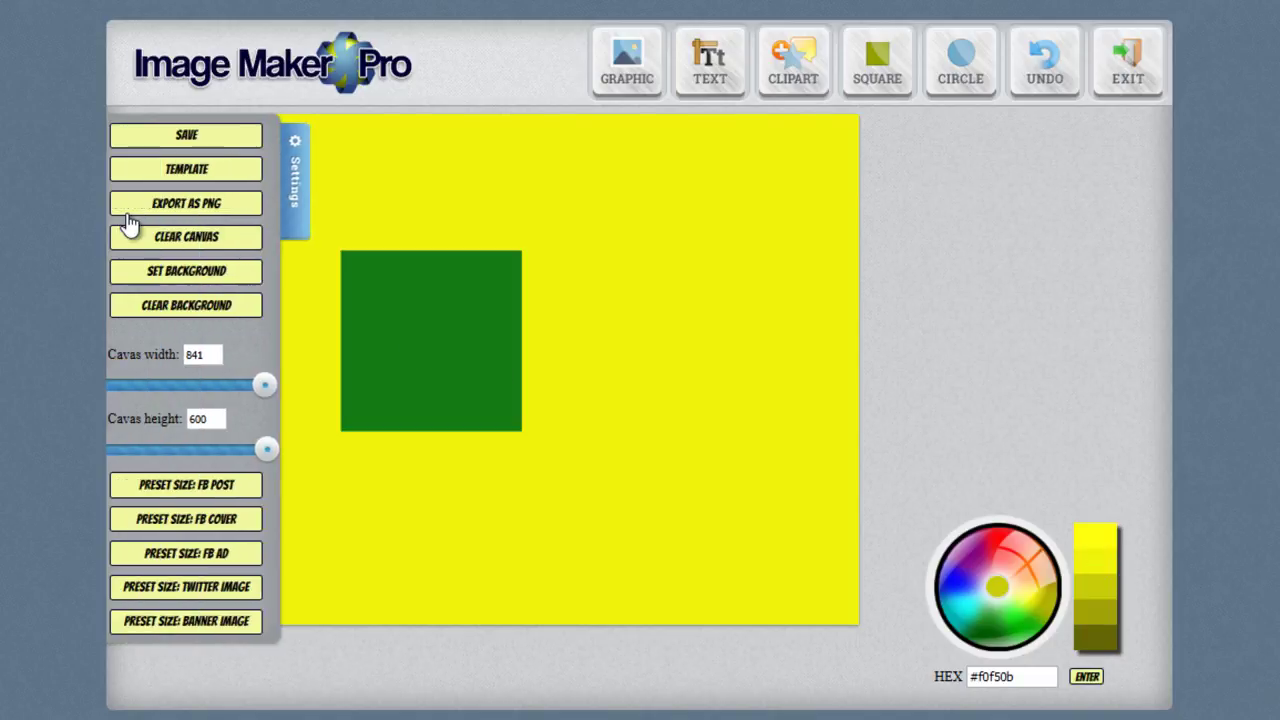
pyautogui.click(242, 248)
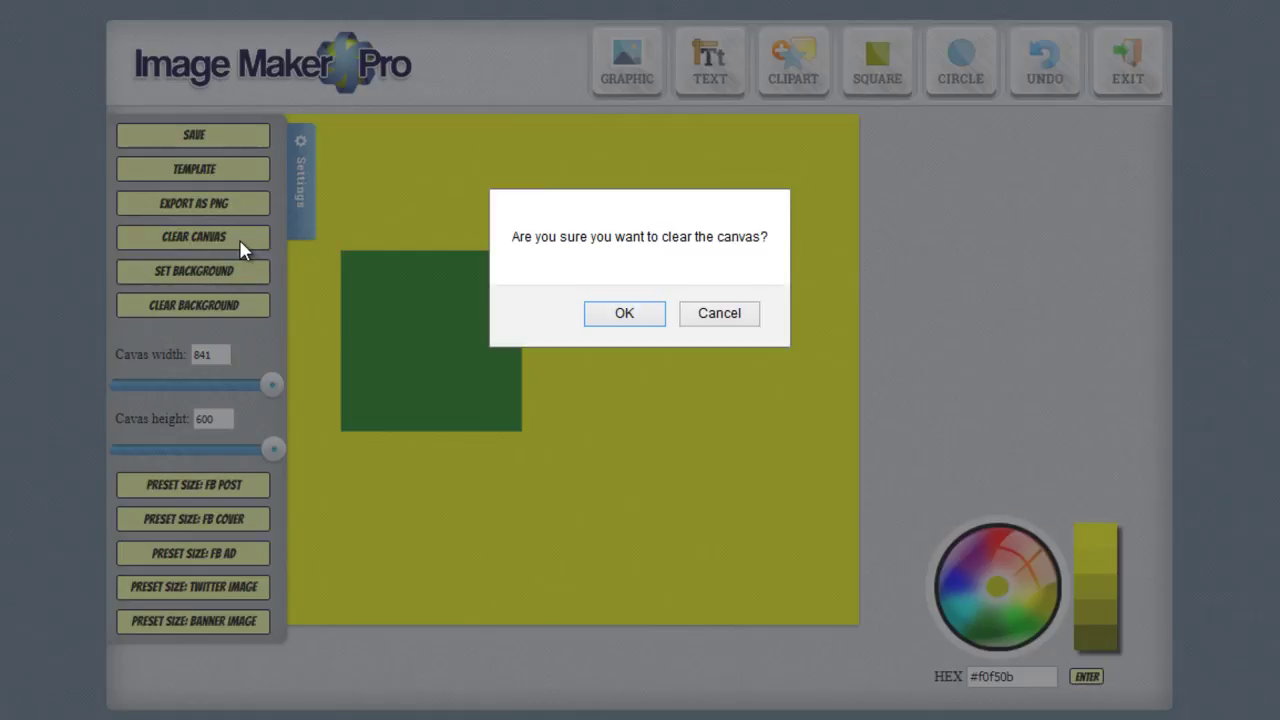
pyautogui.click(656, 328)
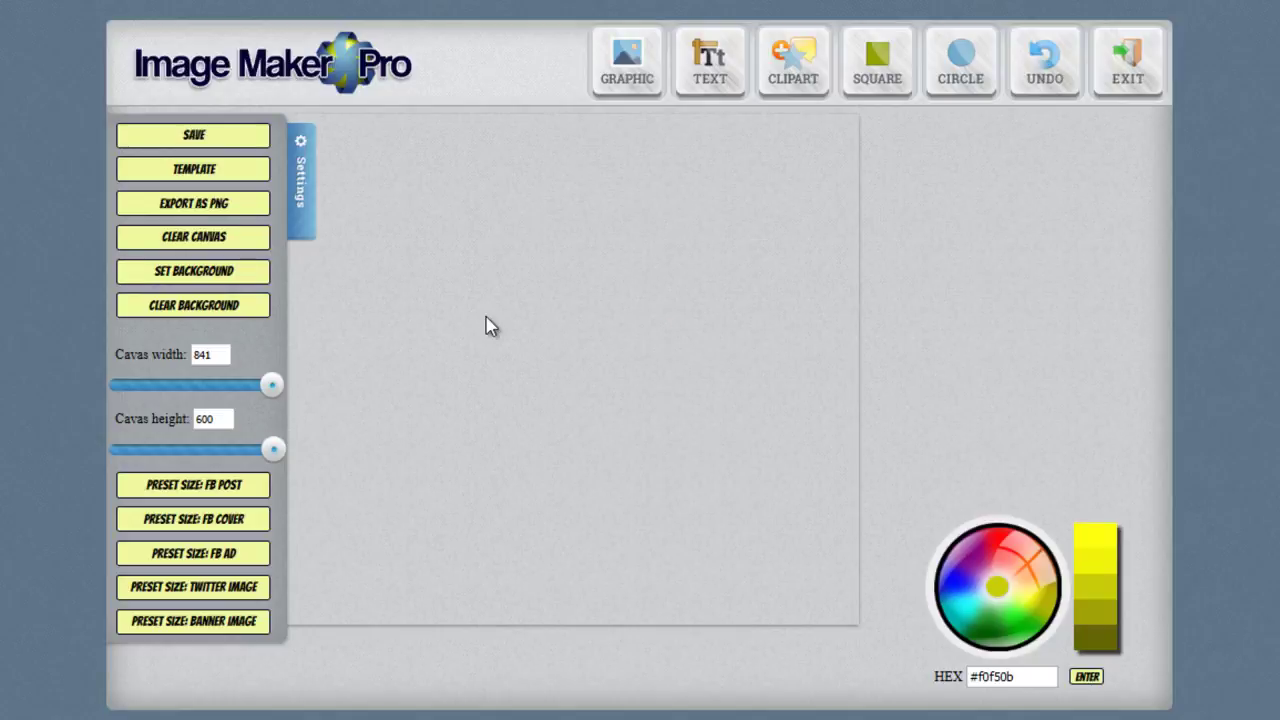
pyautogui.click(253, 310)
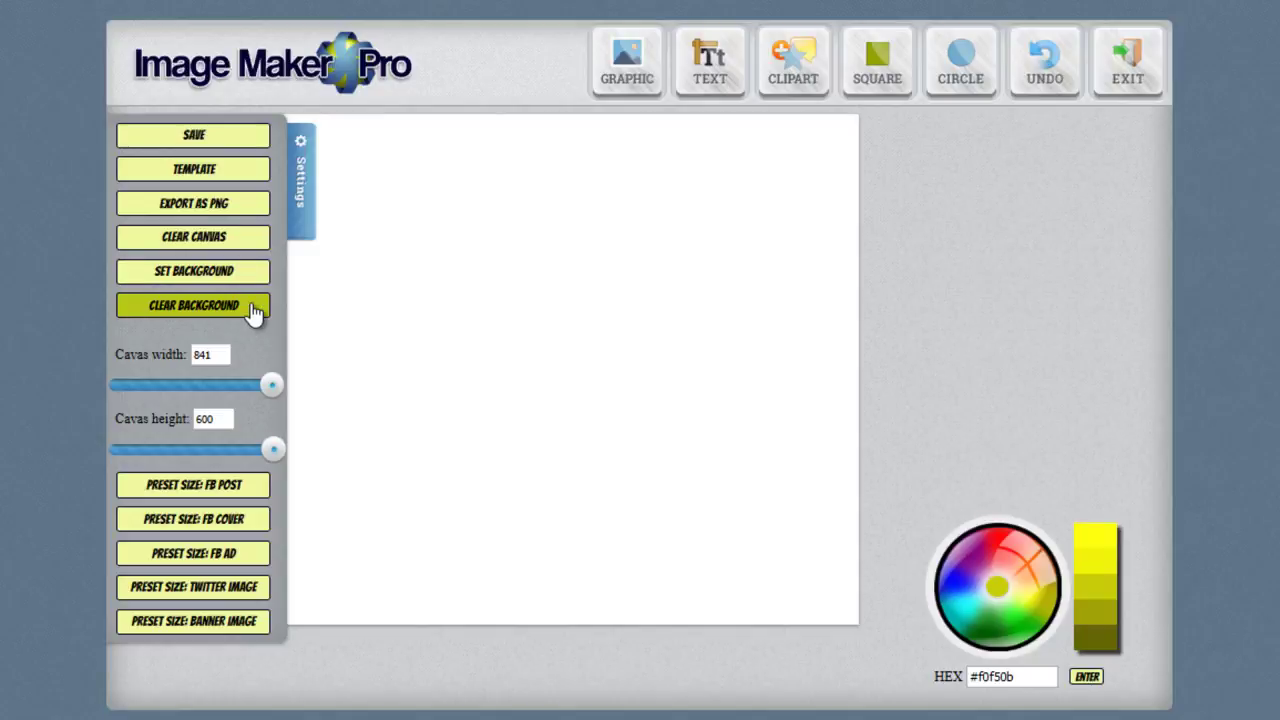
pyautogui.click(303, 199)
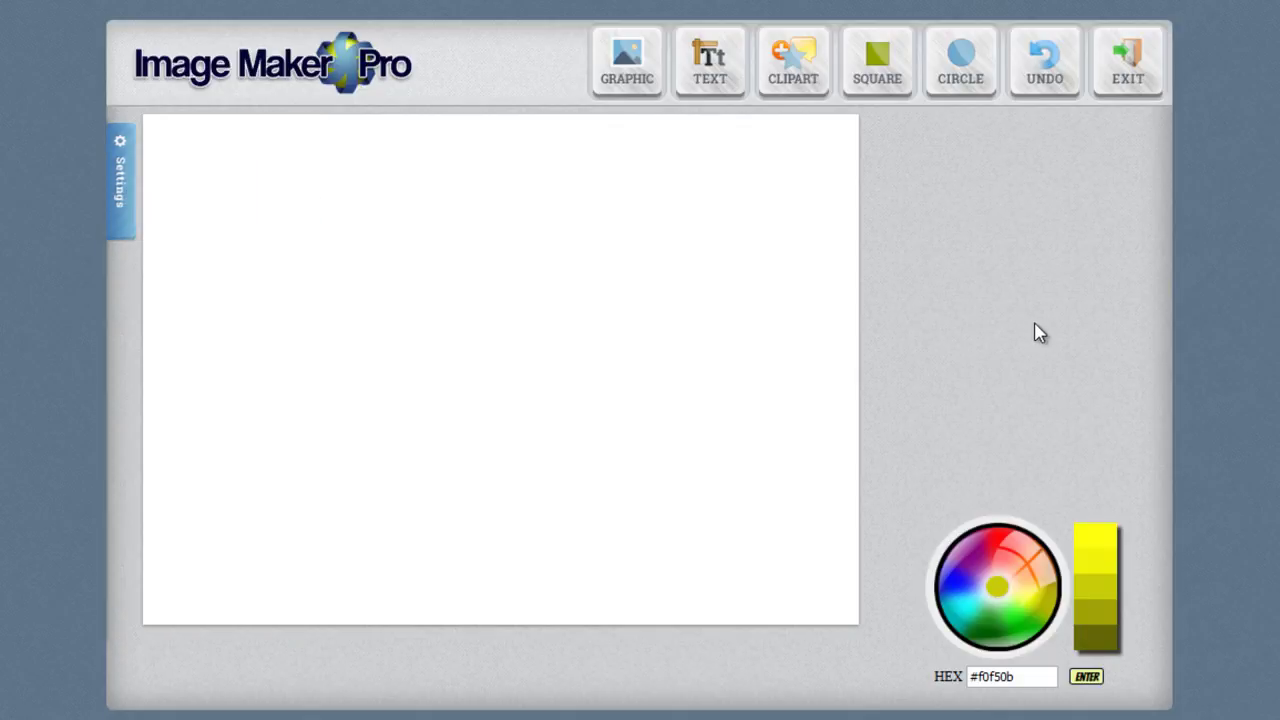
# Open the graphic upload form set to private, browse My Uploads, then return to the form.
pyautogui.click(622, 101)
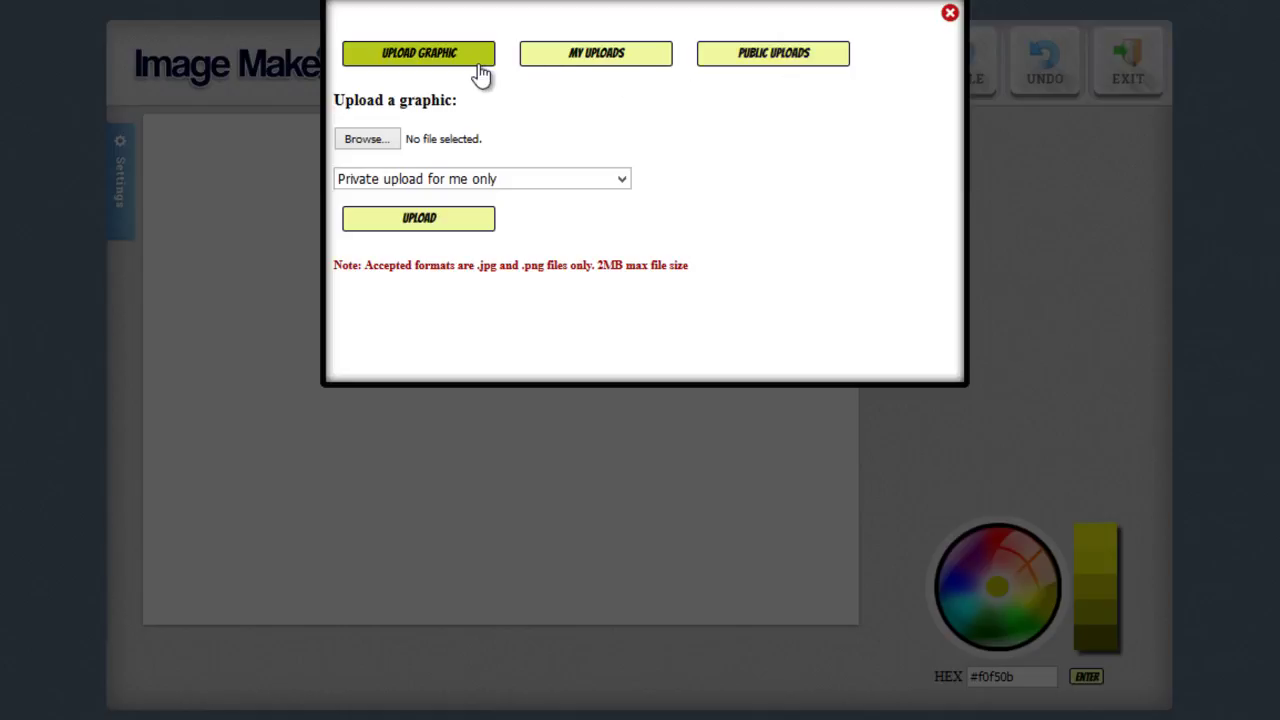
pyautogui.click(606, 183)
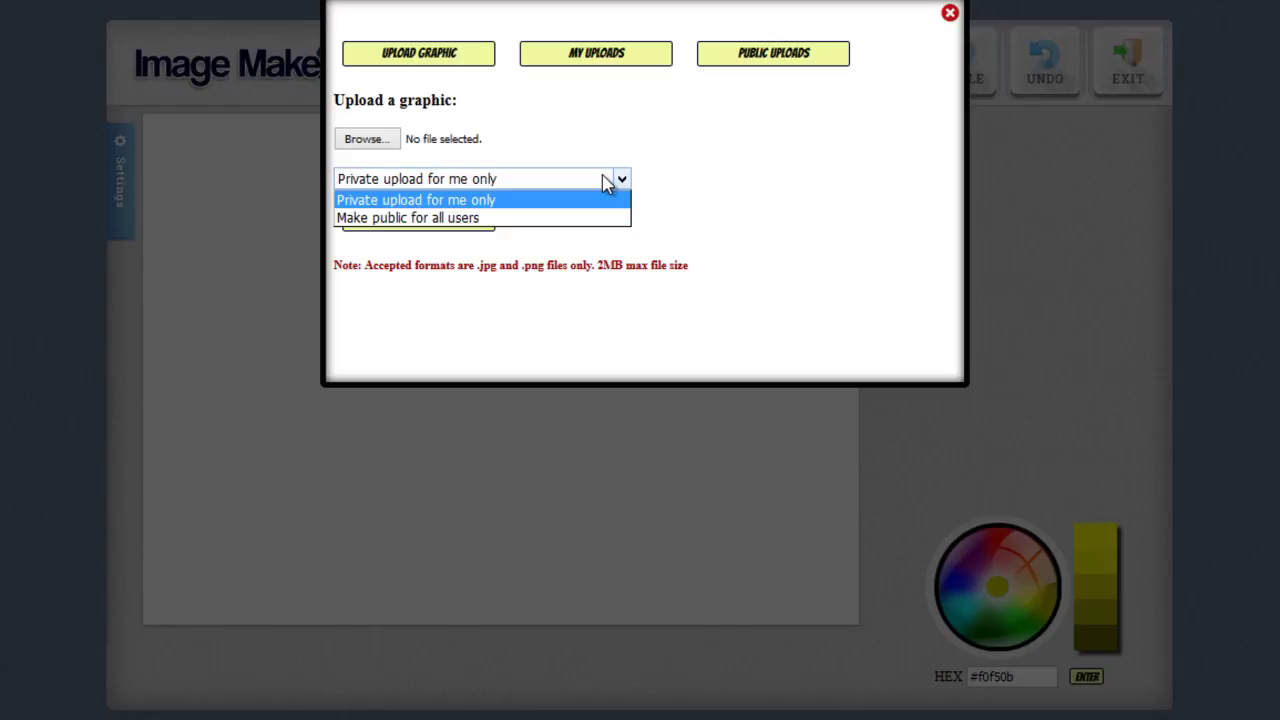
pyautogui.click(607, 181)
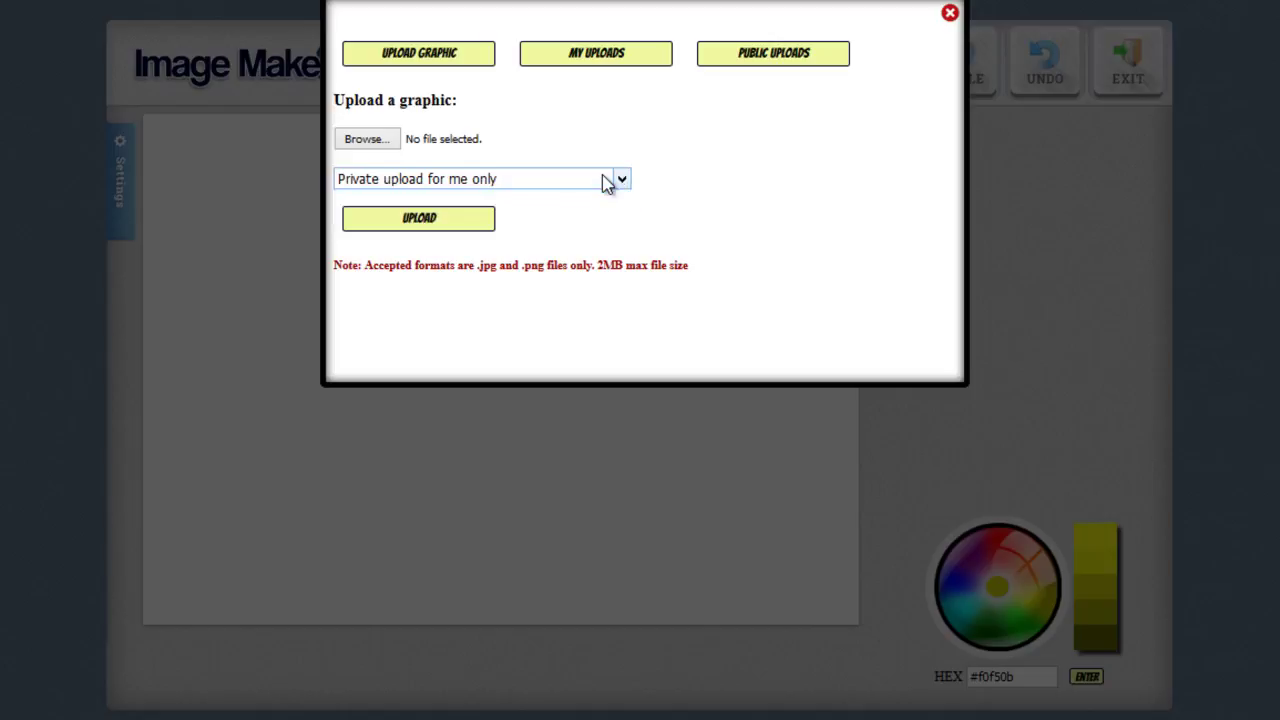
pyautogui.click(593, 64)
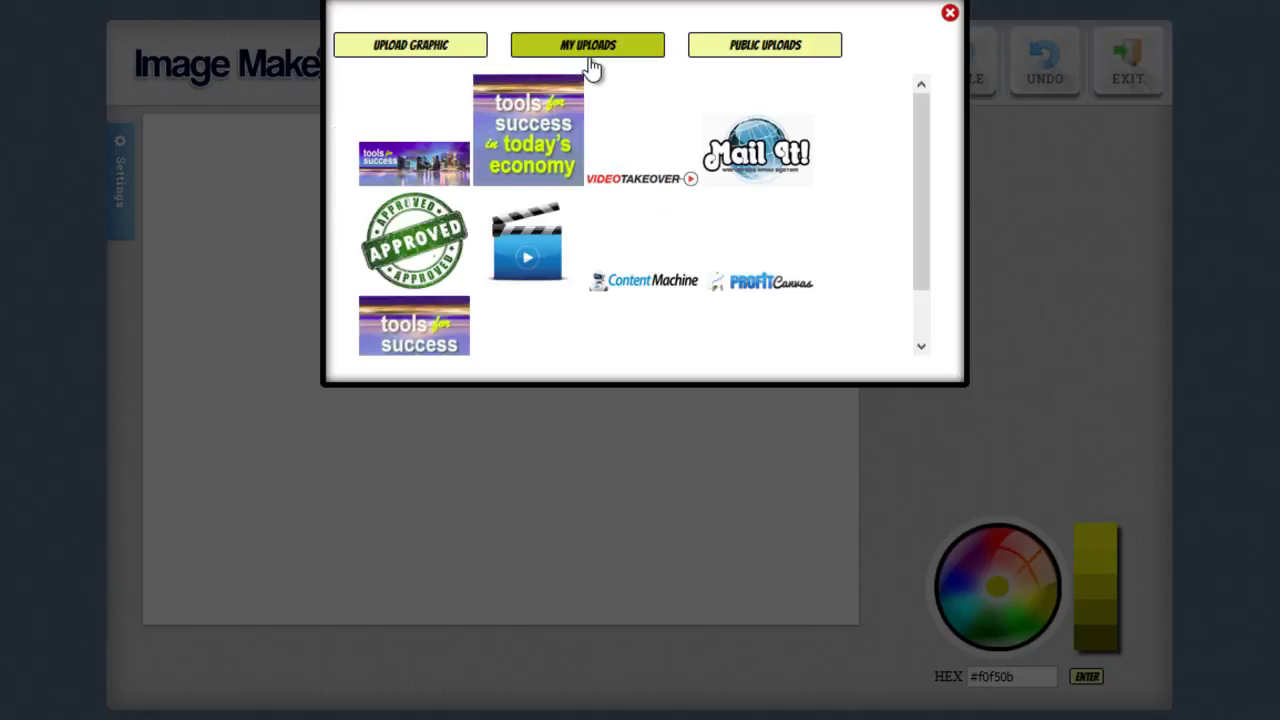
pyautogui.click(480, 55)
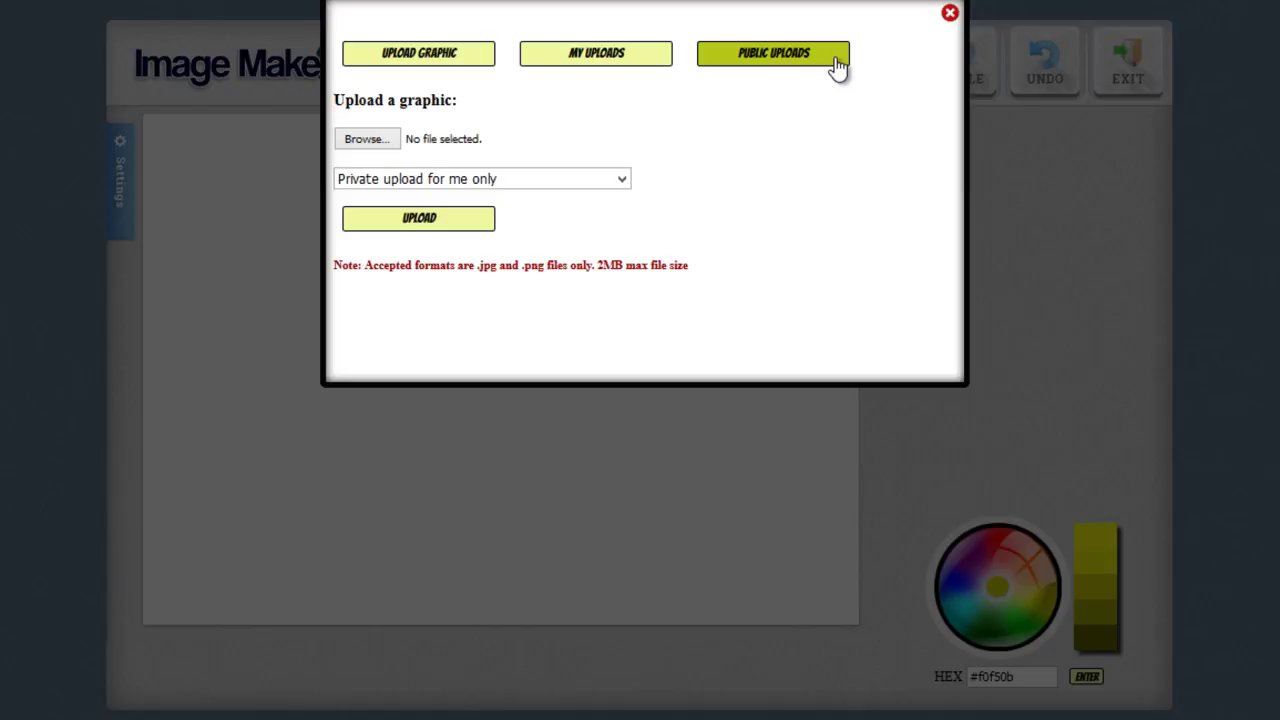
# Close the upload dialog and browse the Arrows, Shapes and Clipart categories of the clipart library.
pyautogui.click(949, 13)
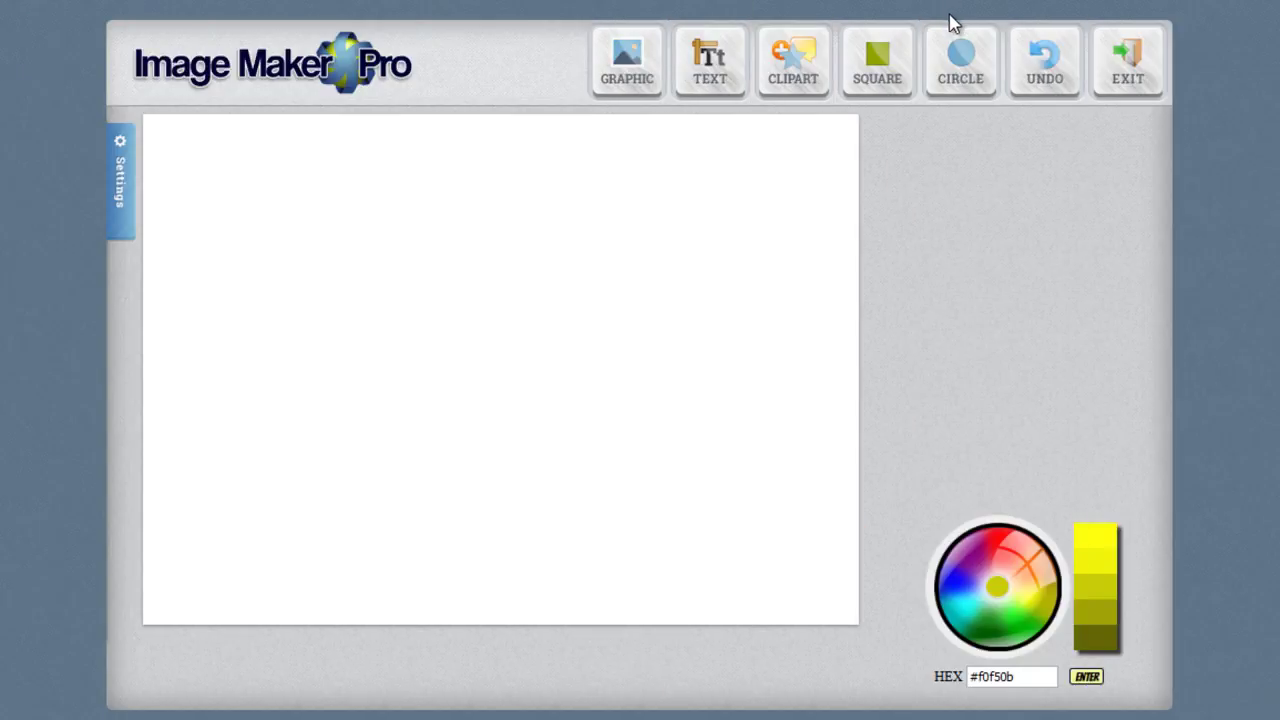
pyautogui.click(795, 65)
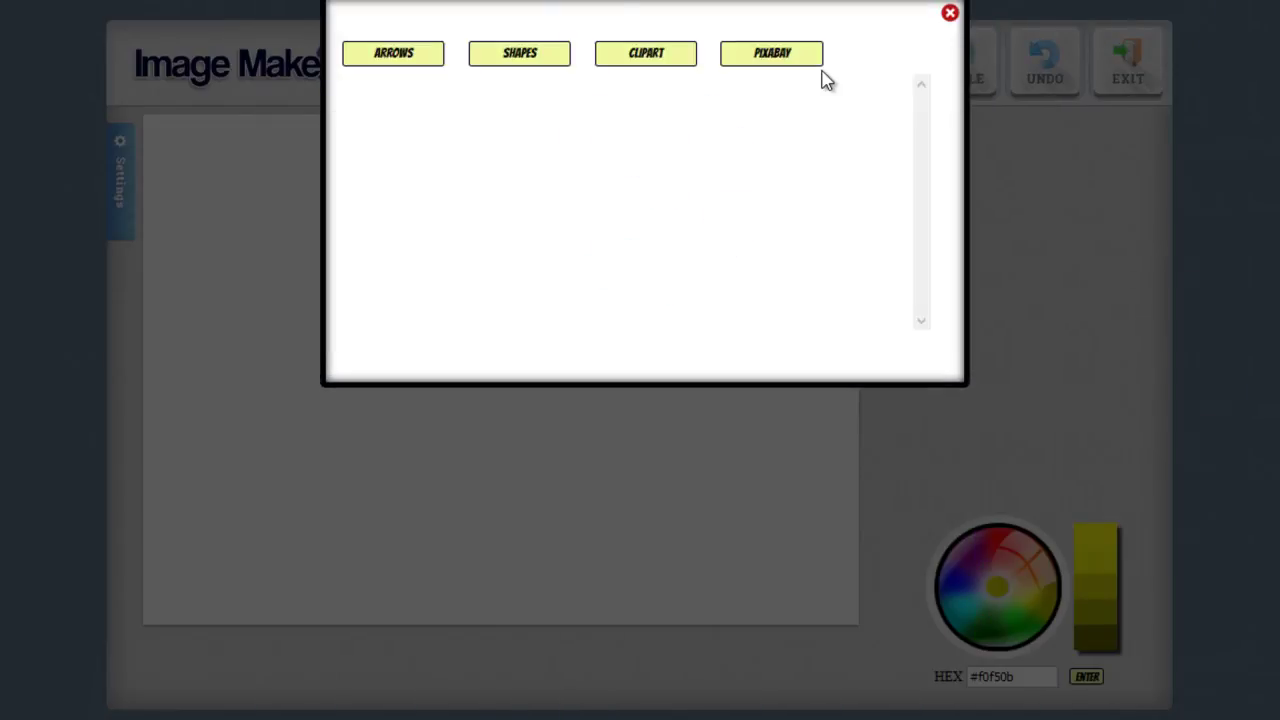
pyautogui.click(414, 62)
pyautogui.click(553, 60)
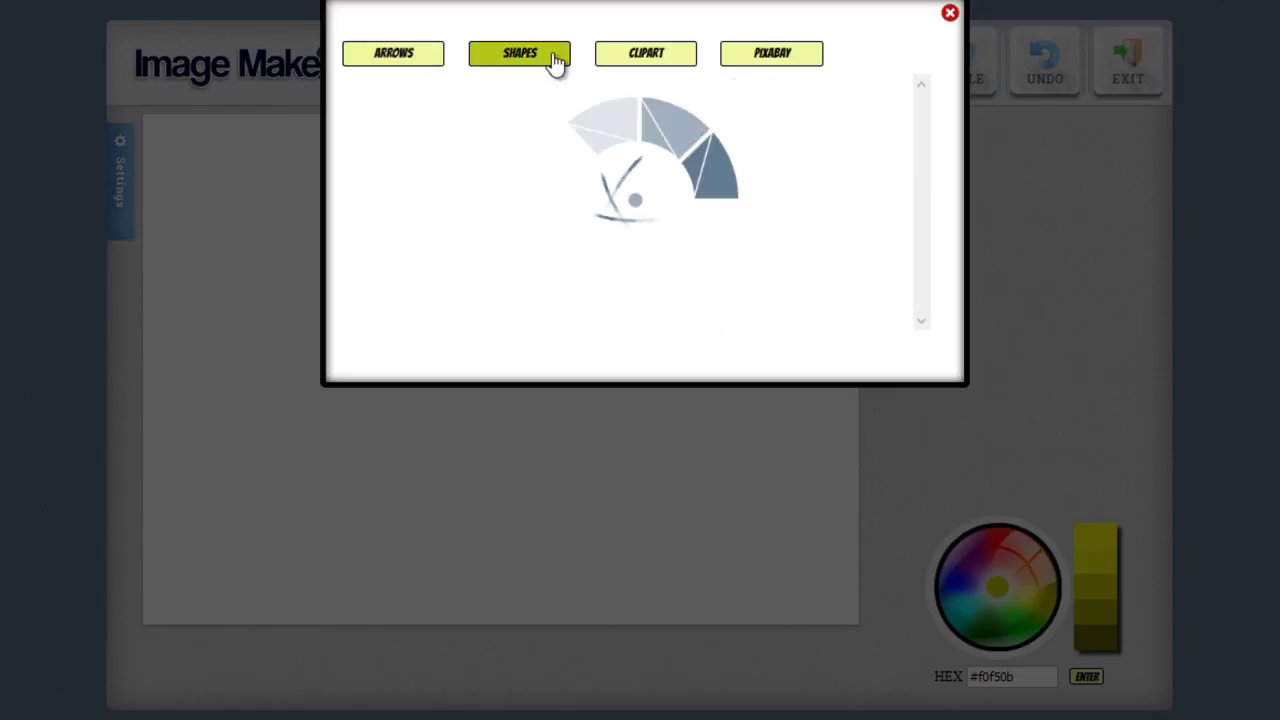
pyautogui.click(670, 60)
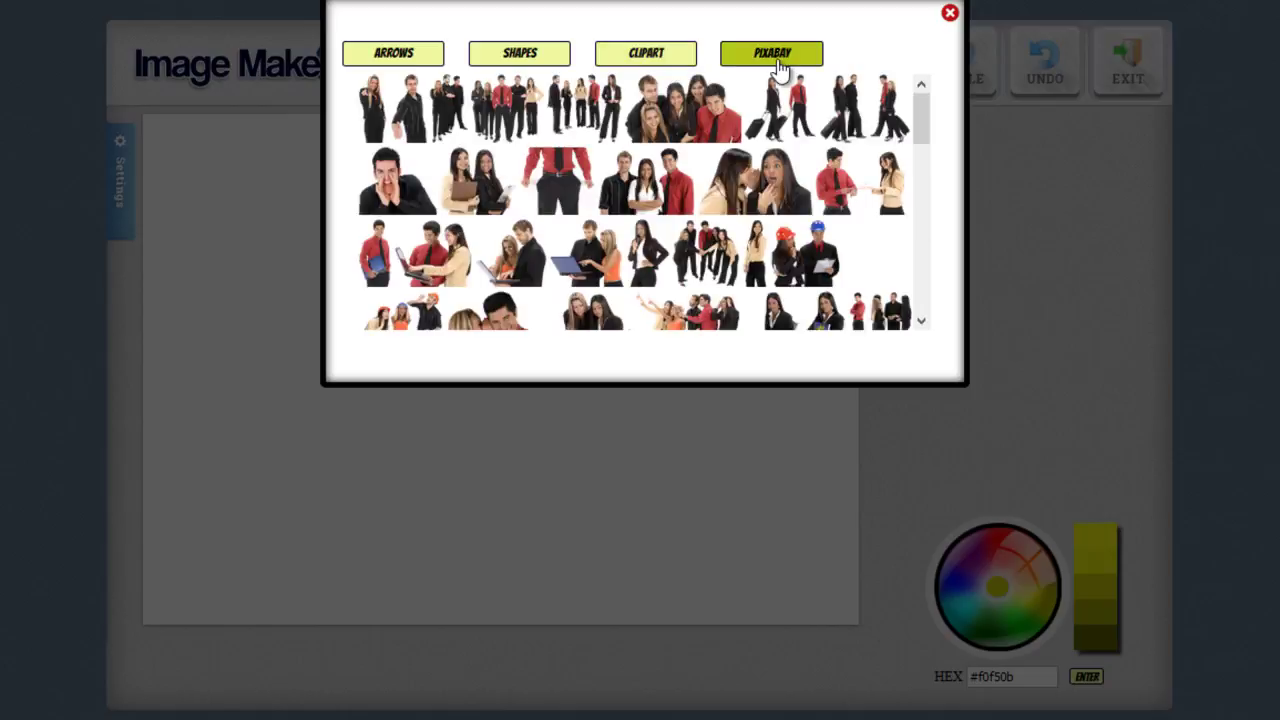
# Search Pixabay for 'sTOP' and add the black handprint image to the canvas.
pyautogui.click(815, 68)
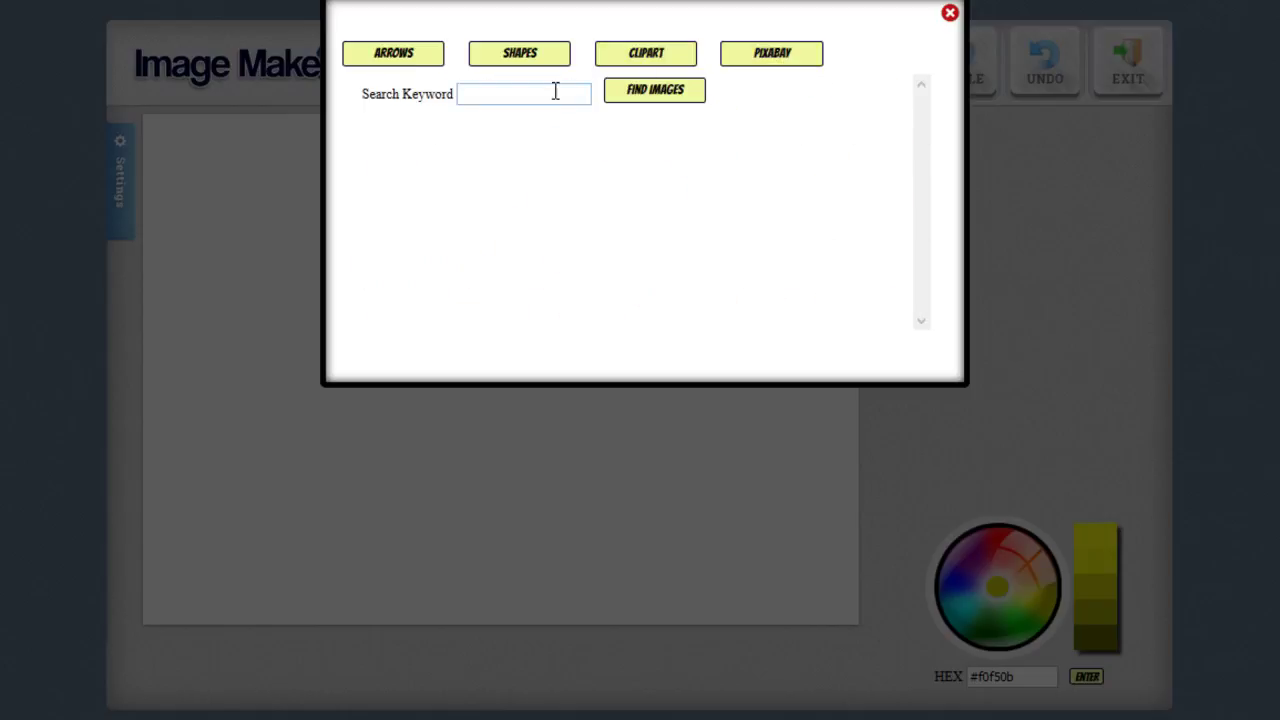
pyautogui.click(555, 92)
pyautogui.write('sTOP')
pyautogui.click(661, 95)
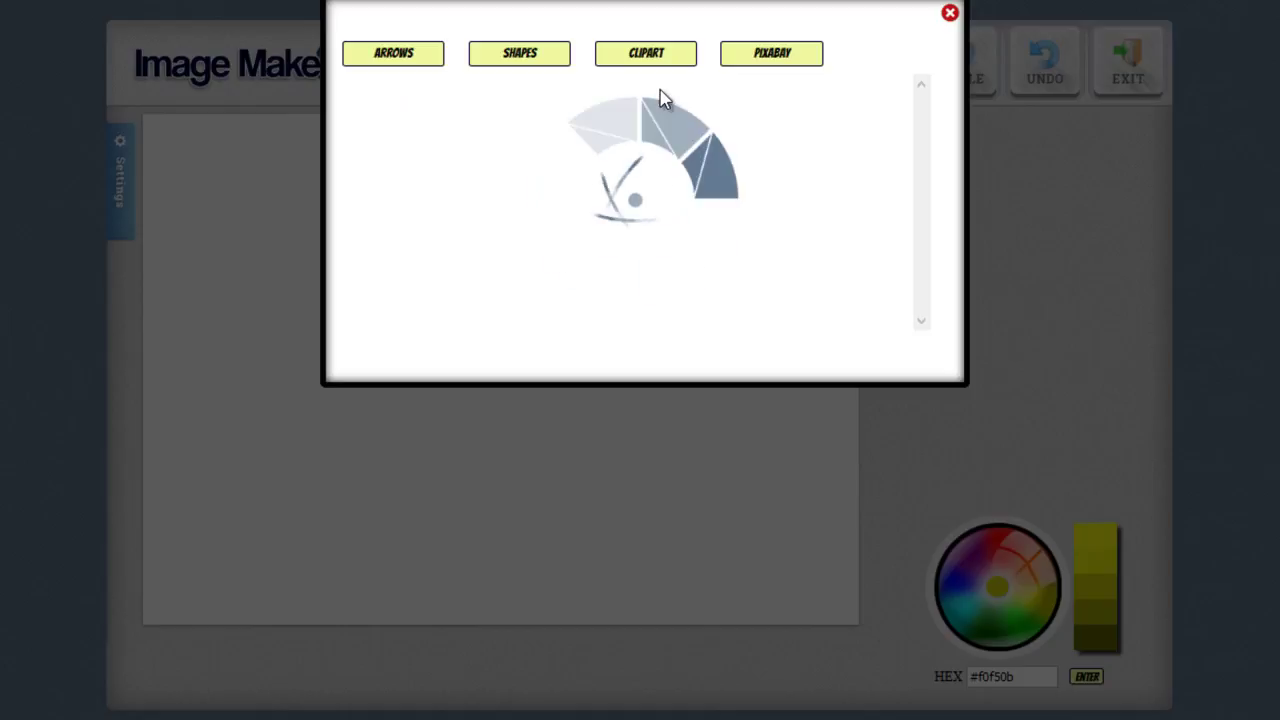
pyautogui.moveTo(918, 110); pyautogui.dragTo(926, 112)
pyautogui.click(418, 163)
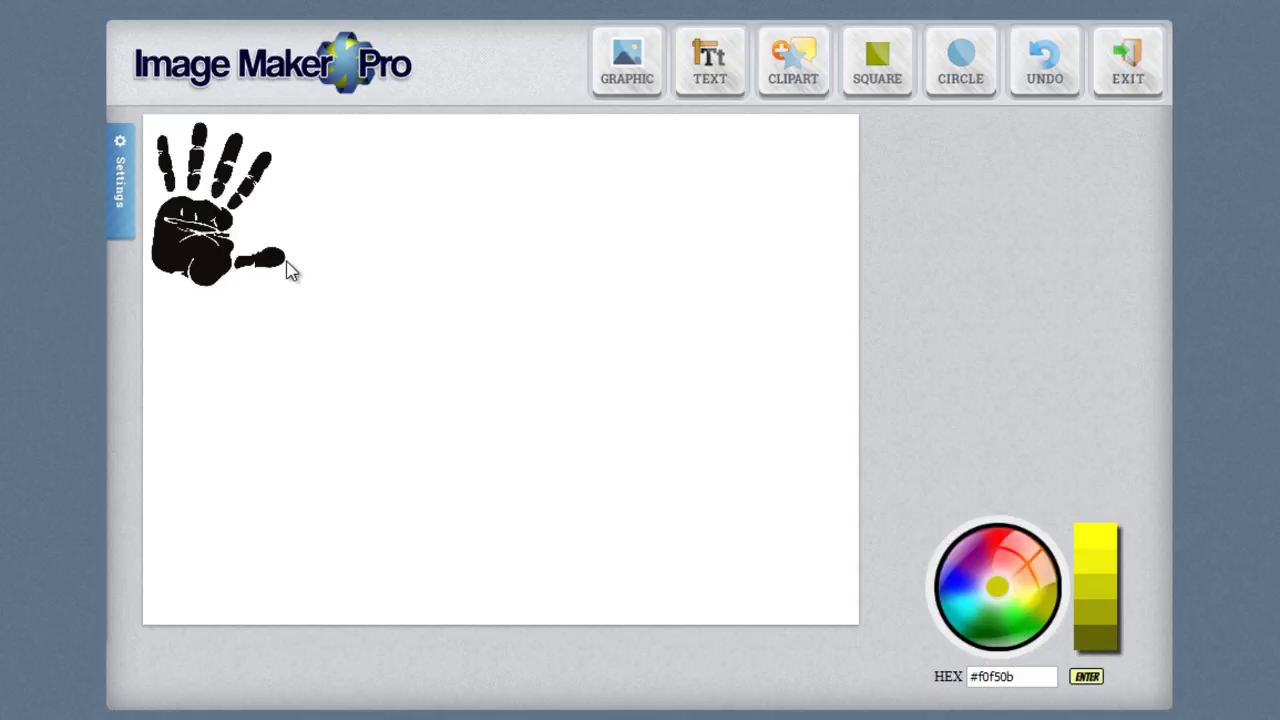
# Select the handprint, leave its opacity at full, and nudge it right three times.
pyautogui.click(235, 246)
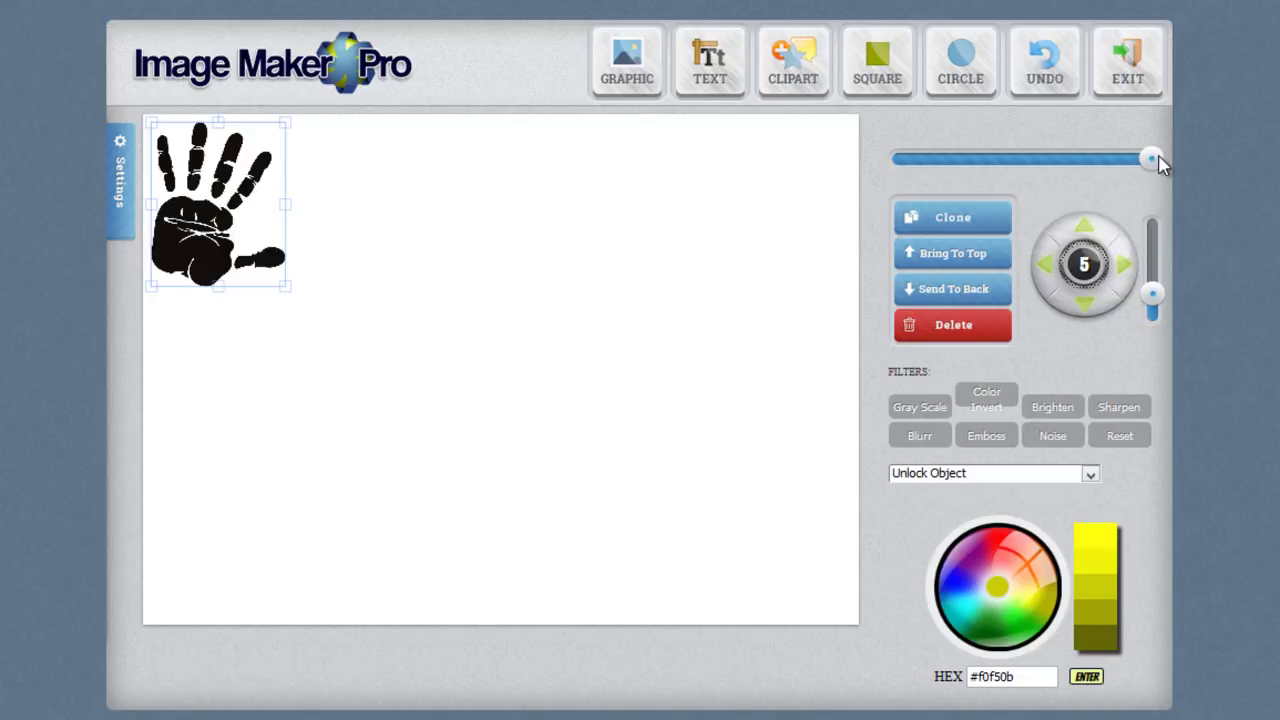
pyautogui.moveTo(1158, 157)
pyautogui.mouseDown()
pyautogui.moveTo(954, 157)
pyautogui.moveTo(1155, 161)
pyautogui.mouseUp()
pyautogui.click(1125, 268)
pyautogui.click(1125, 268)
pyautogui.click(1125, 268)
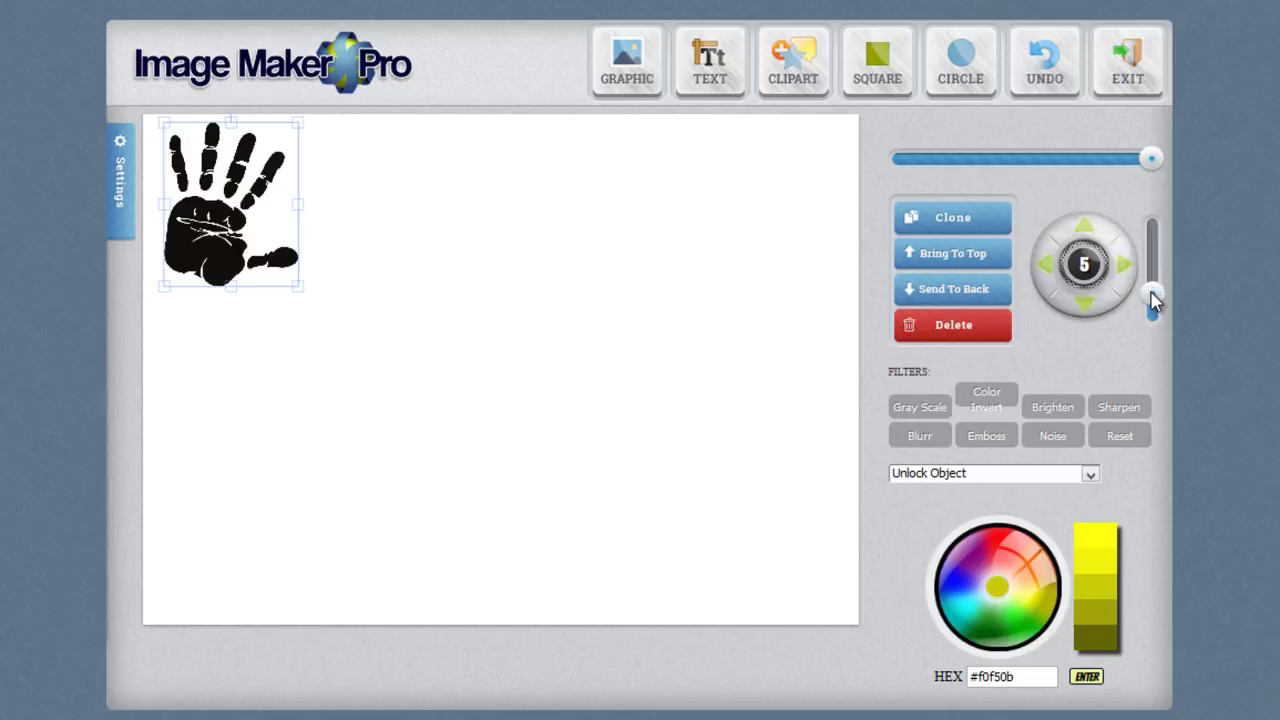
# Nudge the handprint right once with step size 20, then twice with step size 1.
pyautogui.moveTo(1151, 293); pyautogui.dragTo(1153, 212)
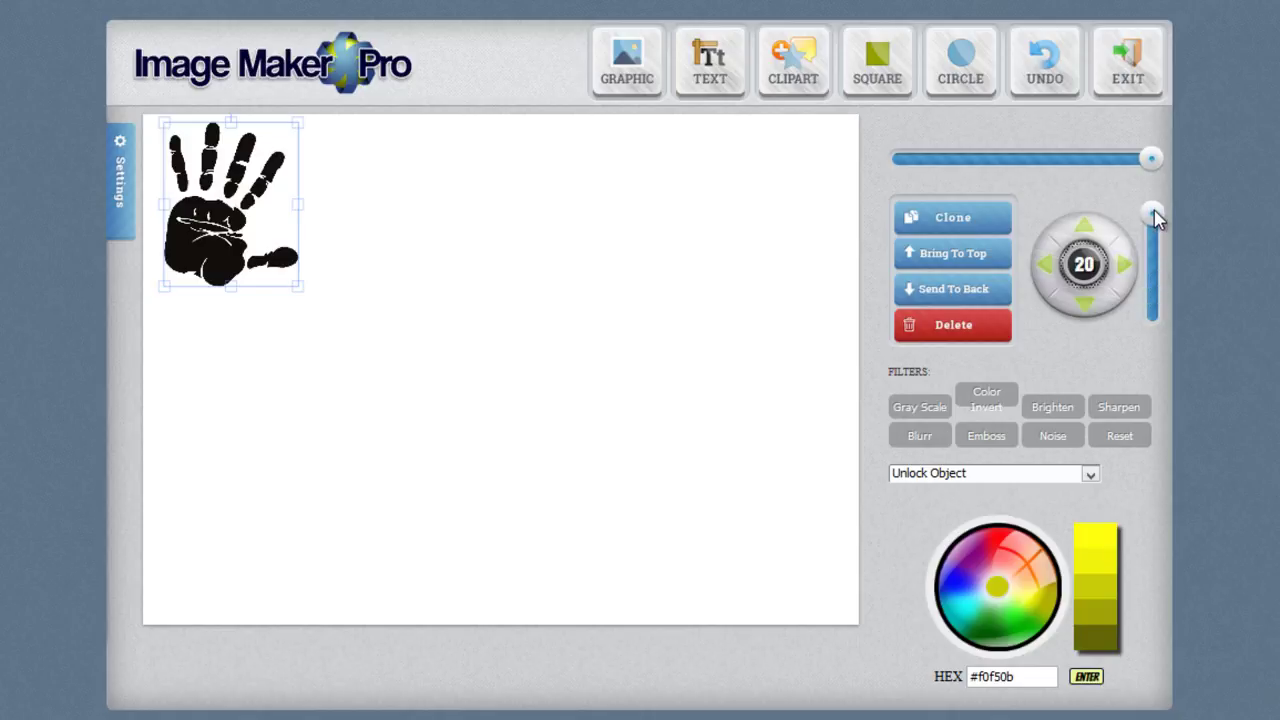
pyautogui.click(1123, 268)
pyautogui.click(1123, 268)
pyautogui.moveTo(1155, 238); pyautogui.dragTo(1158, 338)
pyautogui.click(1122, 268)
pyautogui.click(1122, 268)
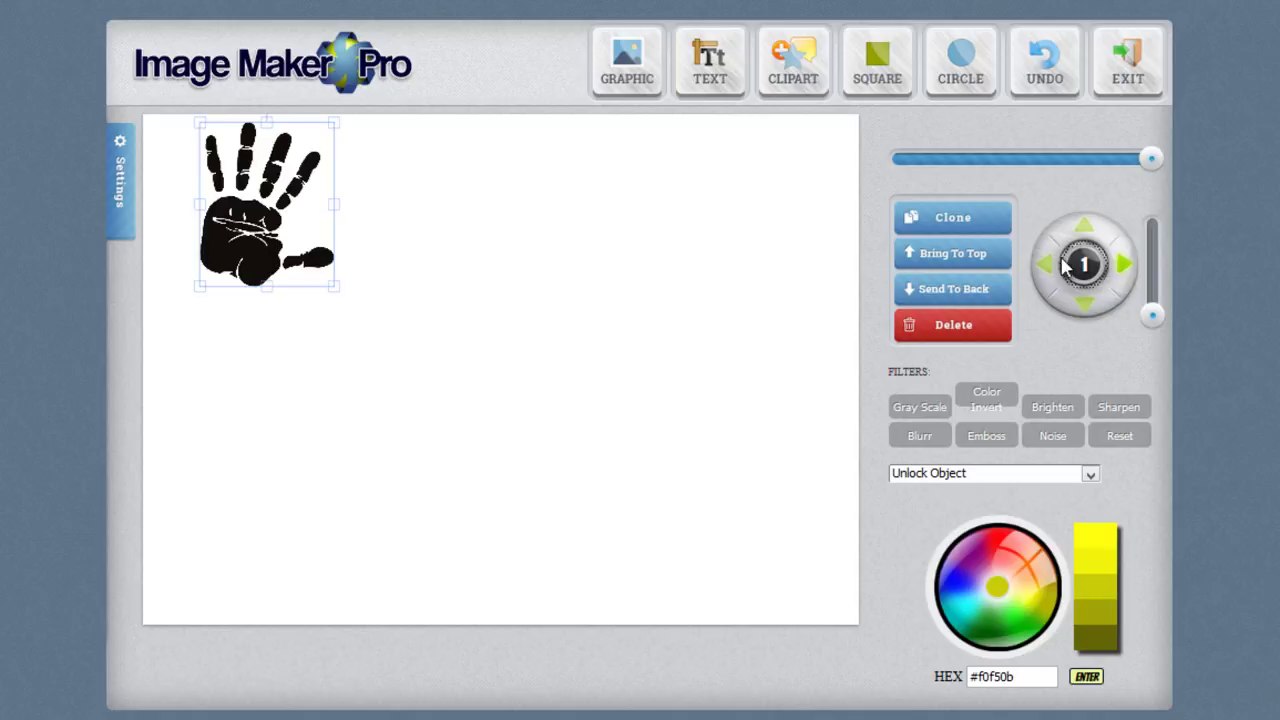
# Move the handprint to the upper-left area and enlarge it with a corner handle.
pyautogui.moveTo(252, 189); pyautogui.dragTo(646, 484)
pyautogui.moveTo(241, 197); pyautogui.dragTo(284, 390)
pyautogui.moveTo(250, 222); pyautogui.dragTo(679, 412)
pyautogui.click(706, 360)
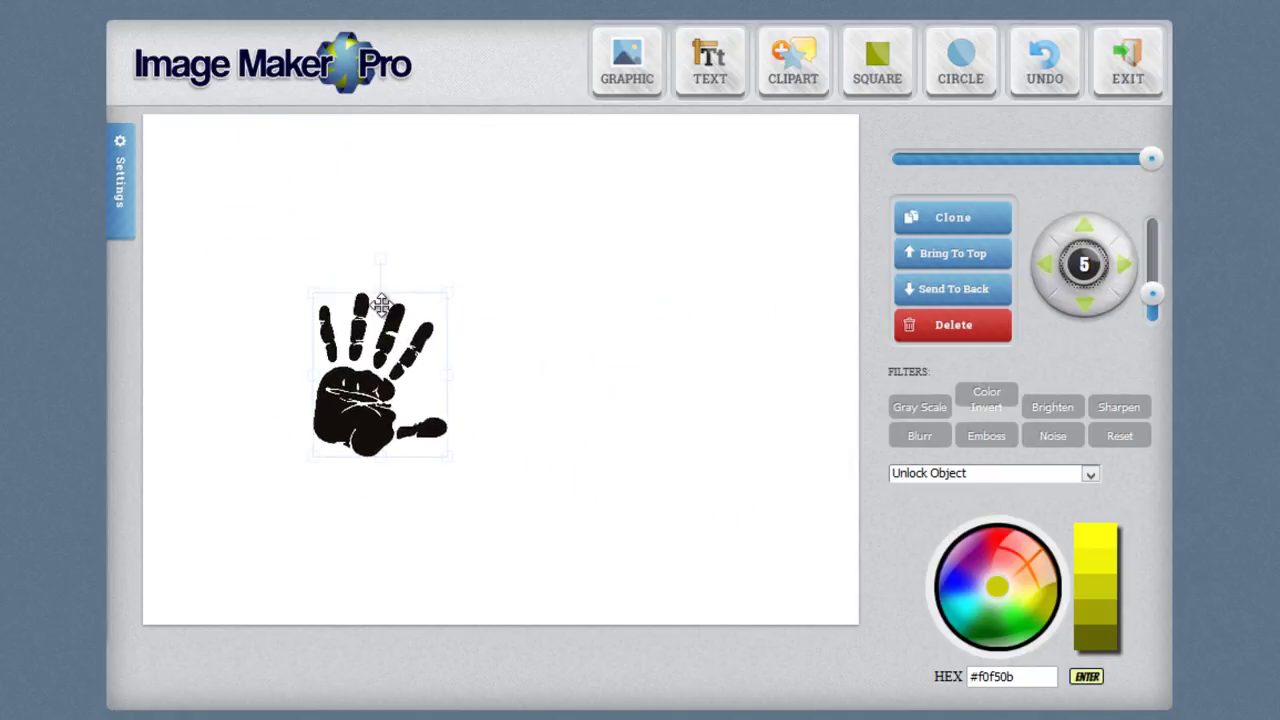
pyautogui.moveTo(367, 262); pyautogui.dragTo(363, 183)
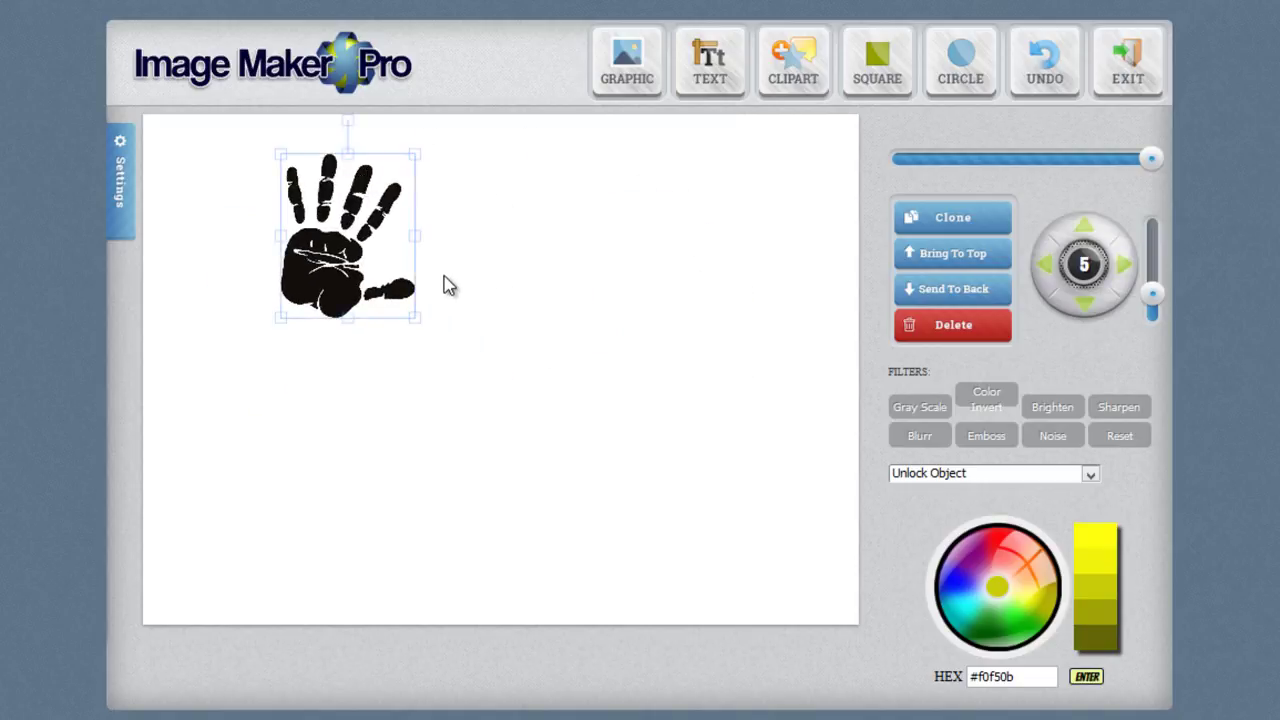
pyautogui.moveTo(417, 319); pyautogui.dragTo(500, 347)
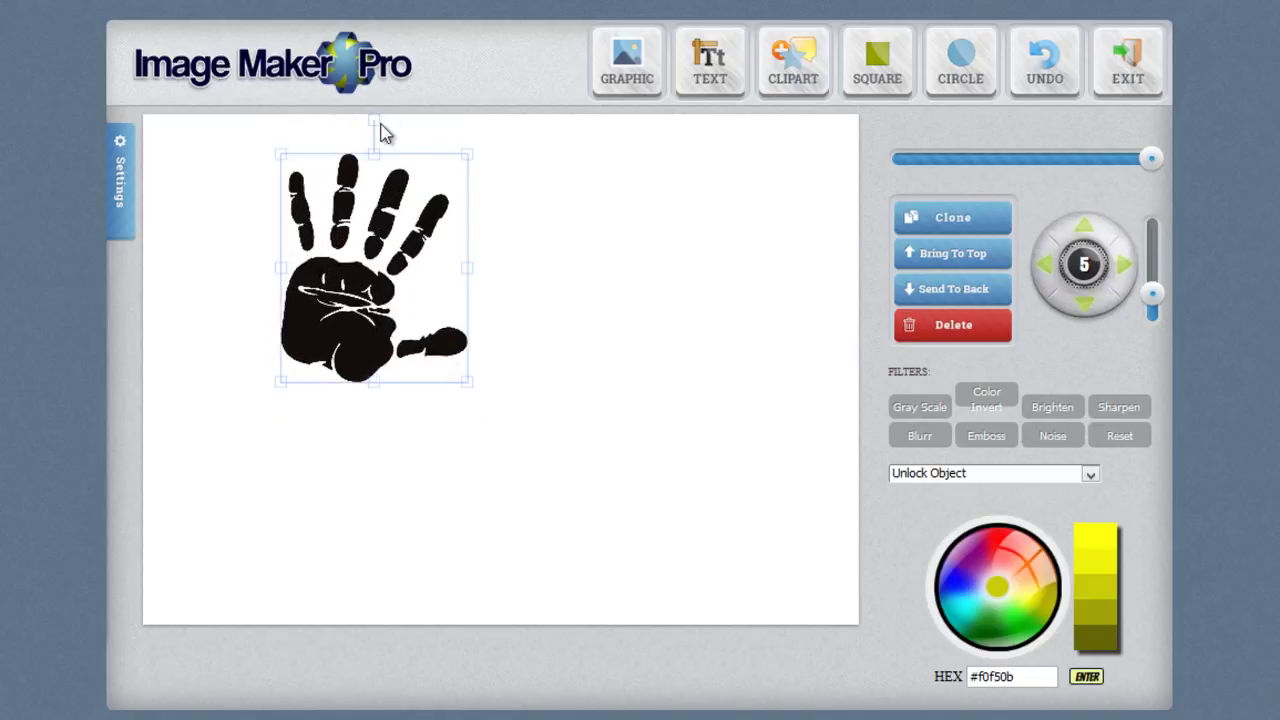
# Rotate the handprint, move it toward the centre, and flip it using the side handles.
pyautogui.moveTo(371, 123); pyautogui.dragTo(334, 171)
pyautogui.moveTo(400, 248); pyautogui.dragTo(589, 312)
pyautogui.moveTo(658, 291); pyautogui.dragTo(275, 391)
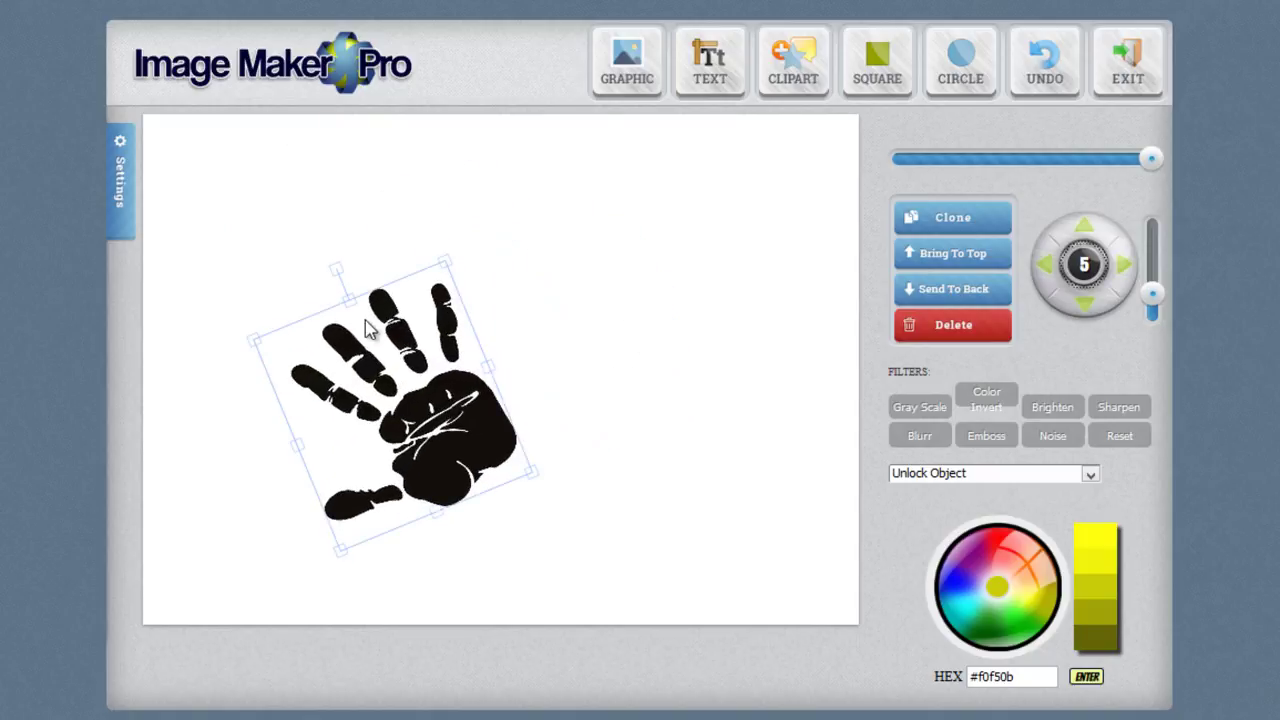
pyautogui.moveTo(345, 292); pyautogui.dragTo(480, 500)
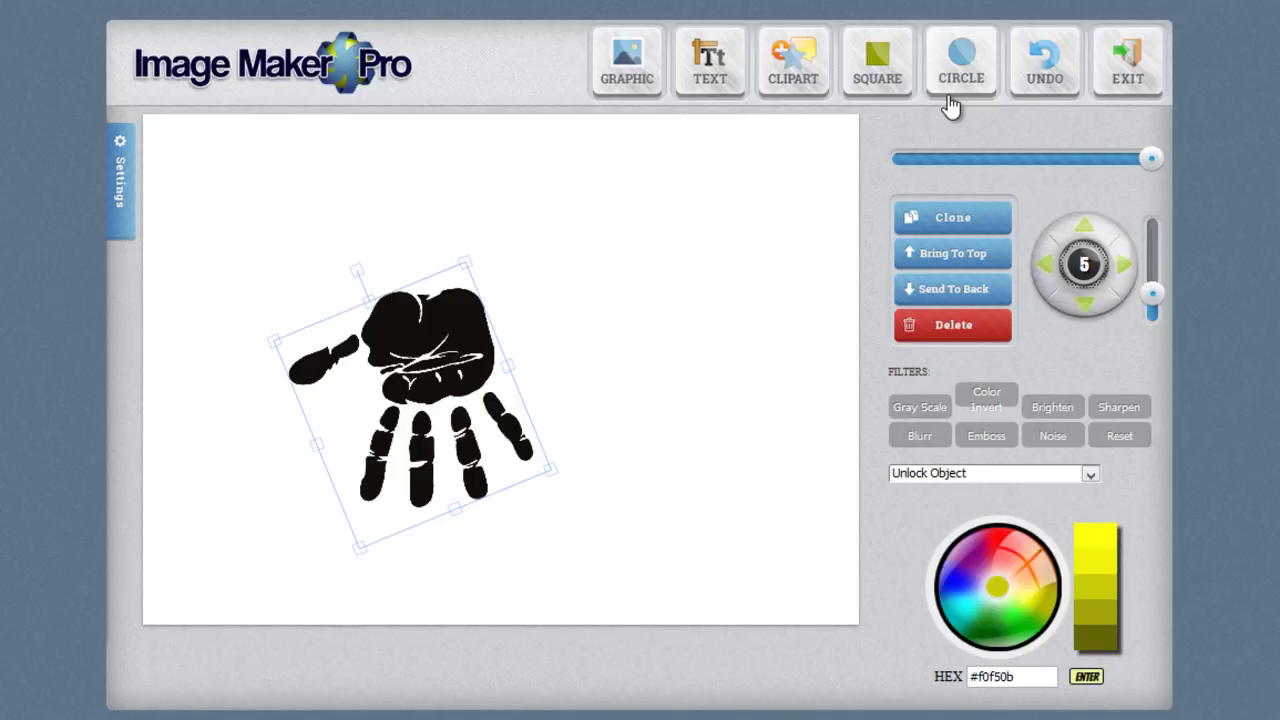
# Undo the last handprint change, then reselect the handprint and stretch it taller.
pyautogui.click(1071, 95)
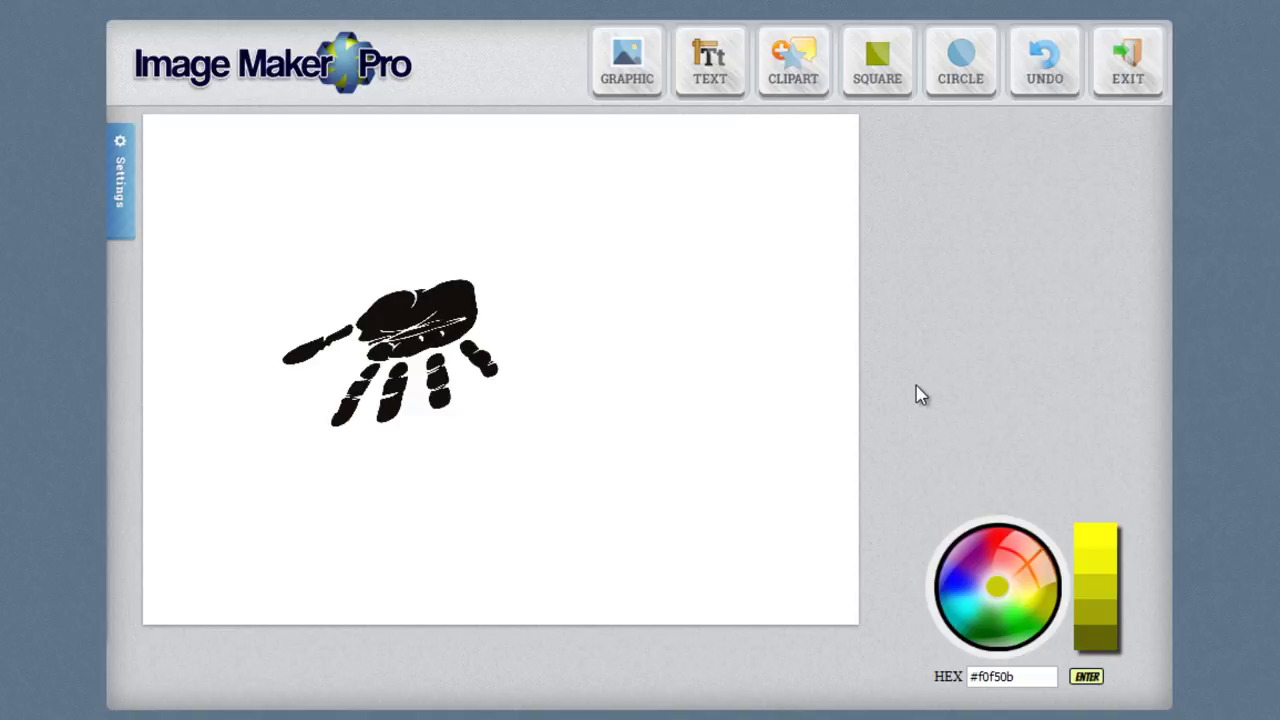
pyautogui.click(444, 370)
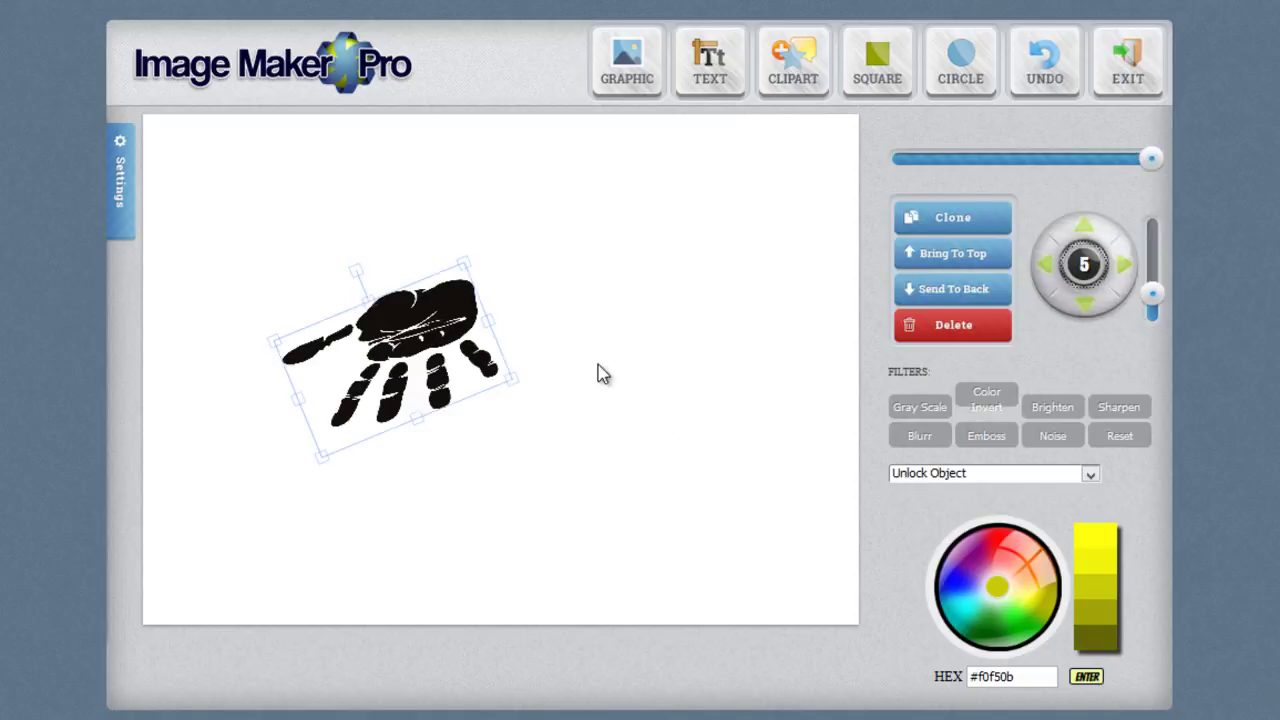
pyautogui.moveTo(417, 420); pyautogui.dragTo(458, 468)
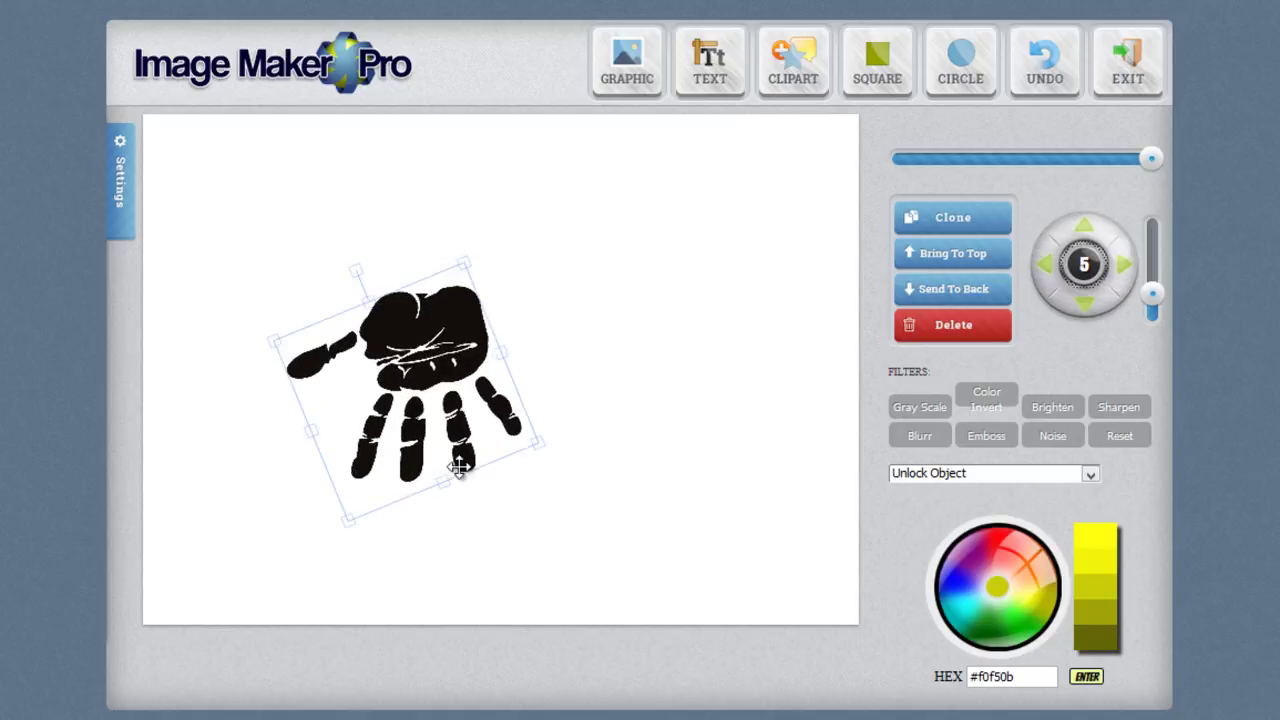
# Lock the handprint in place, unlock it again, and reposition it on the canvas.
pyautogui.click(948, 480)
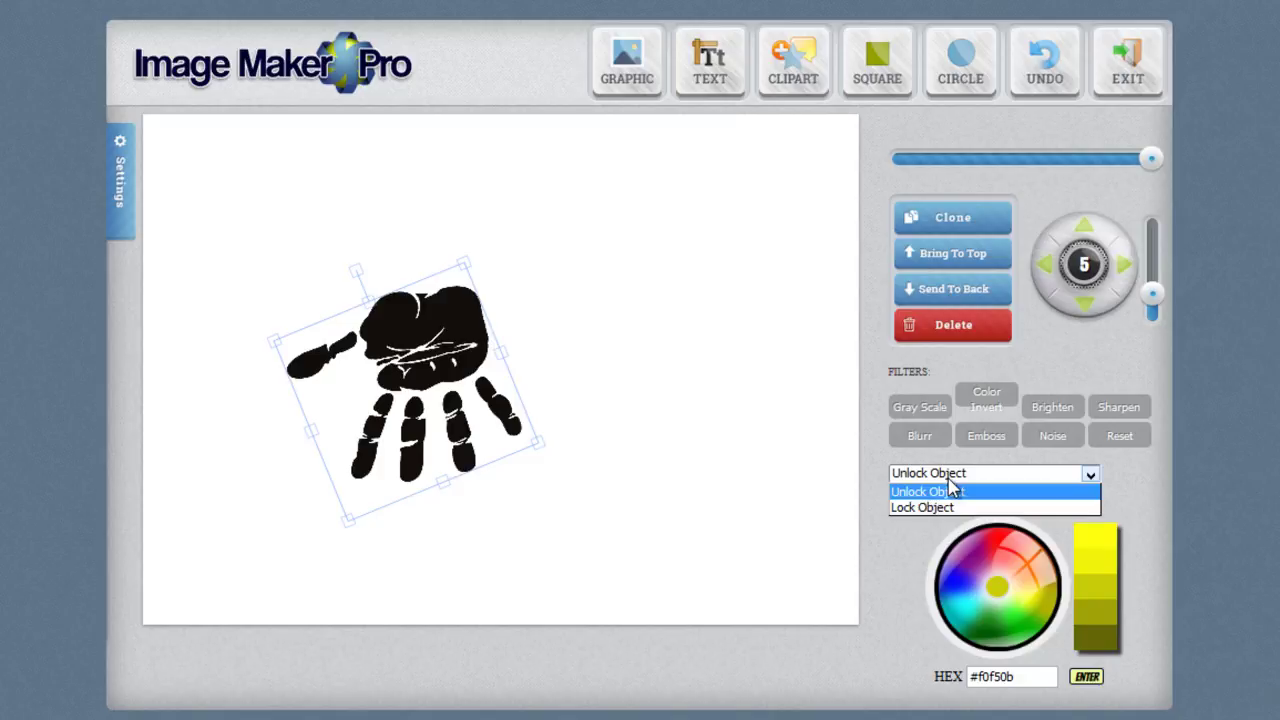
pyautogui.click(950, 507)
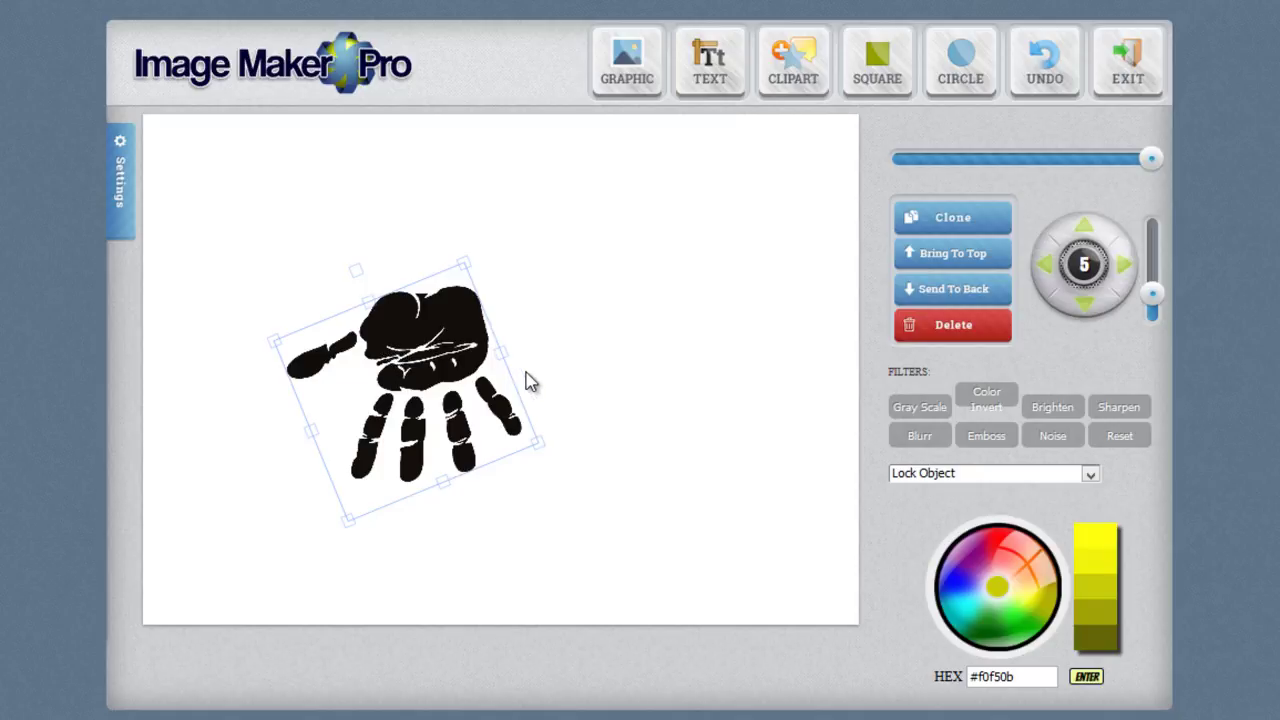
pyautogui.click(912, 471)
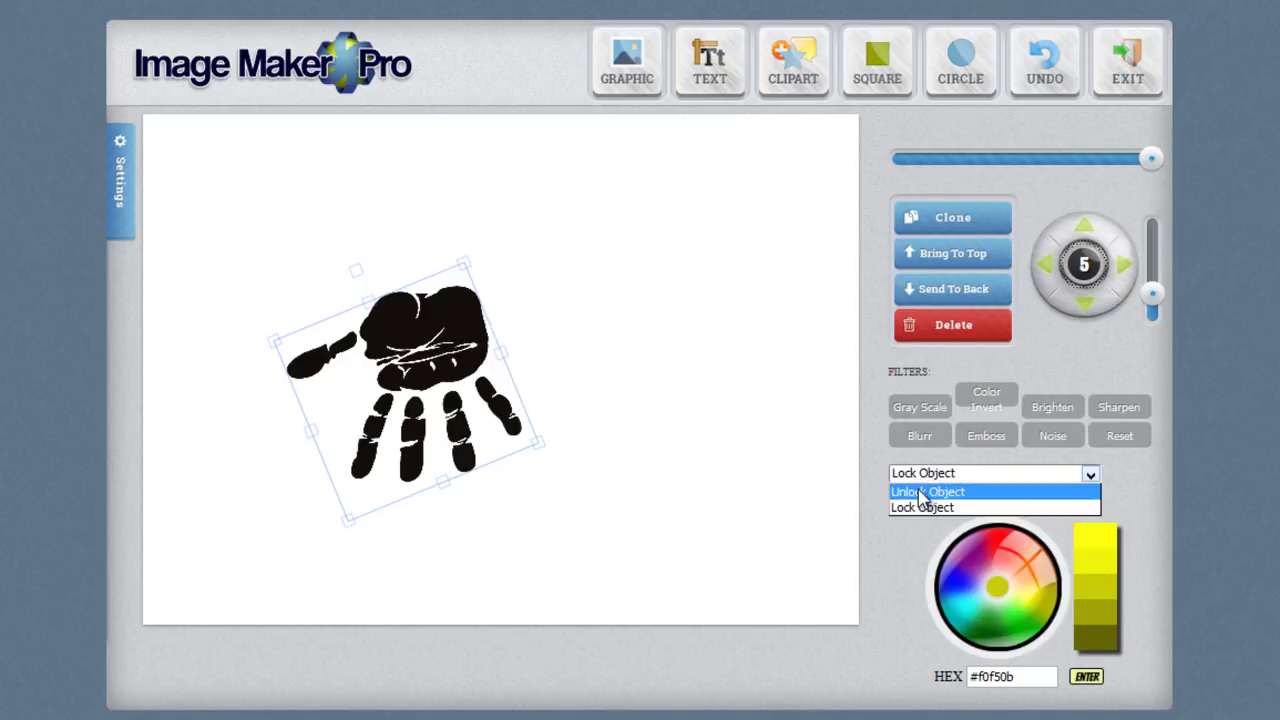
pyautogui.click(920, 492)
pyautogui.moveTo(425, 365); pyautogui.dragTo(404, 343)
pyautogui.moveTo(404, 343); pyautogui.dragTo(394, 287)
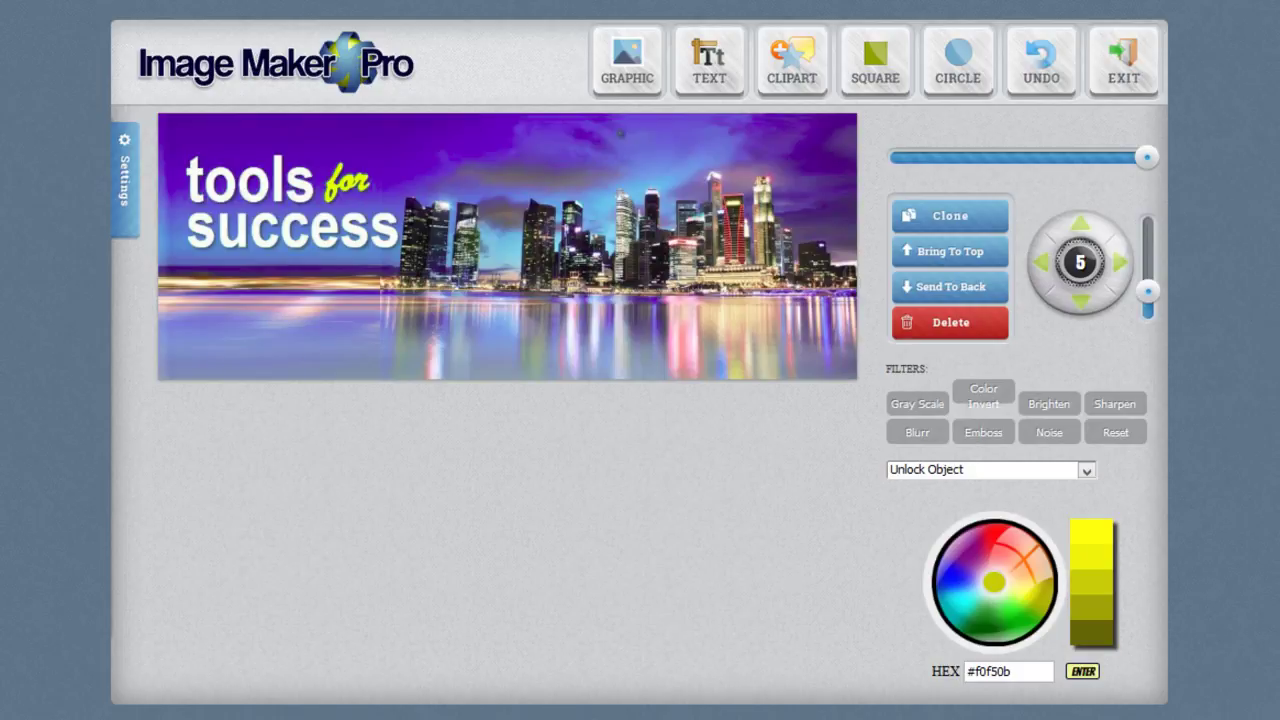
# Export the tools for success skyline banner as a PNG and save it as 'index'.
pyautogui.click(140, 224)
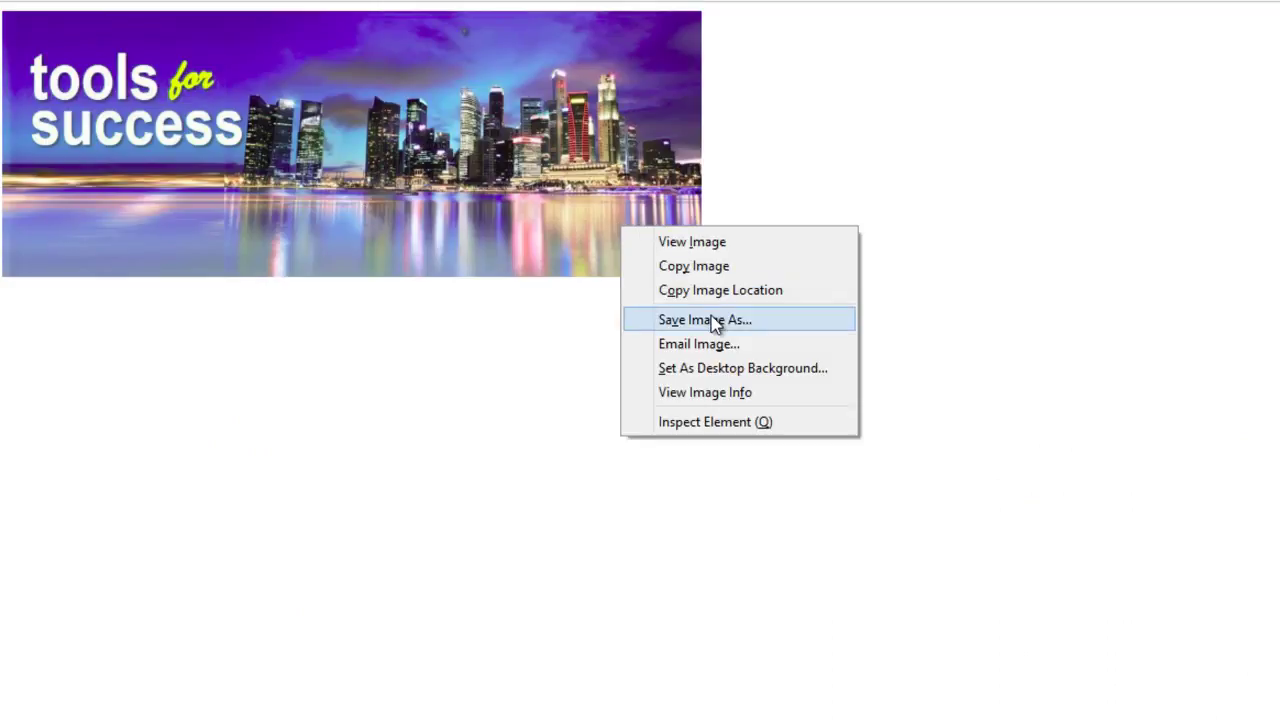
pyautogui.click(716, 324)
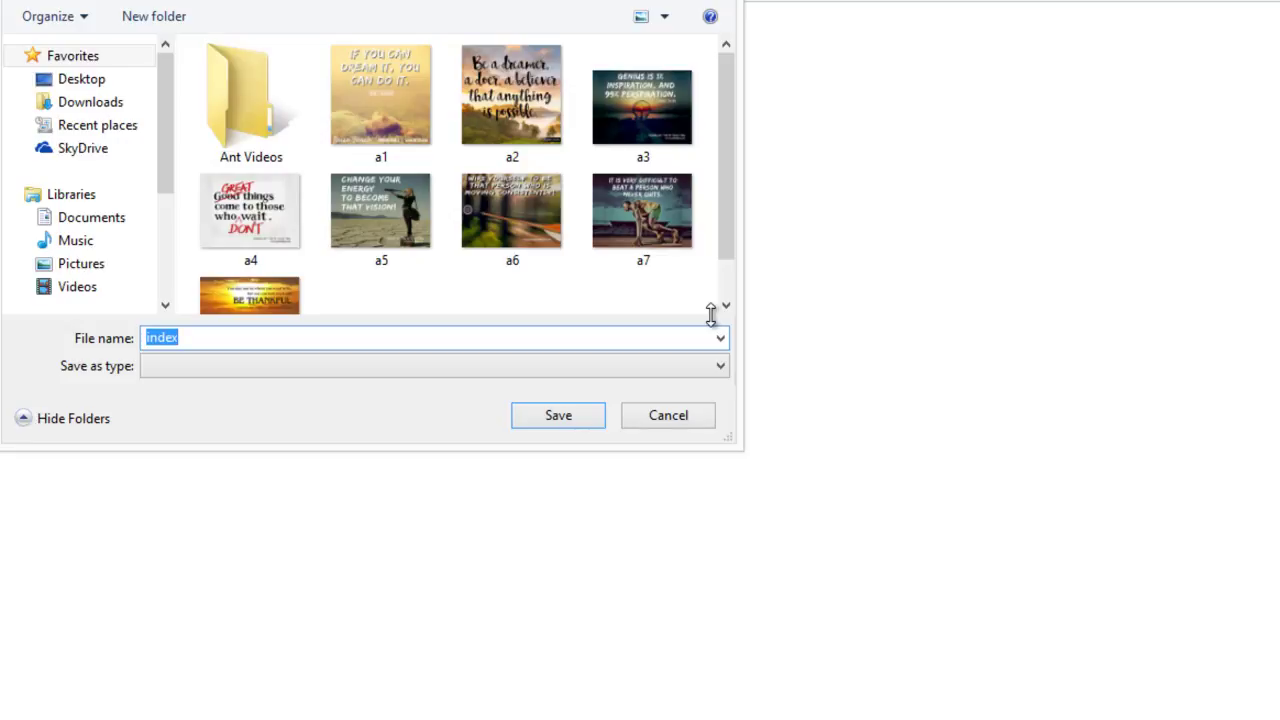